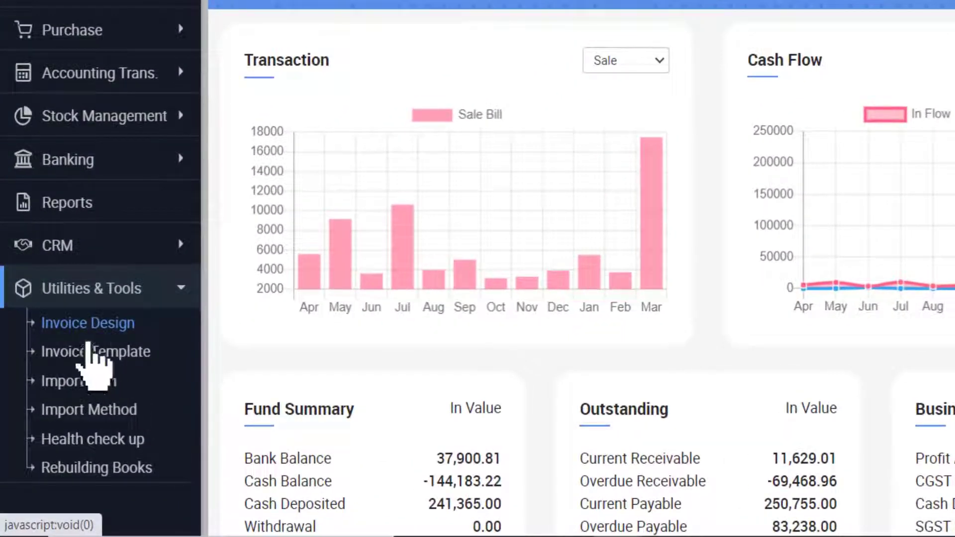
Open Invoice Design under Utilities & Tools to reach the Manage Template page.
{"action": "left_click", "coordinate": [84, 348]}
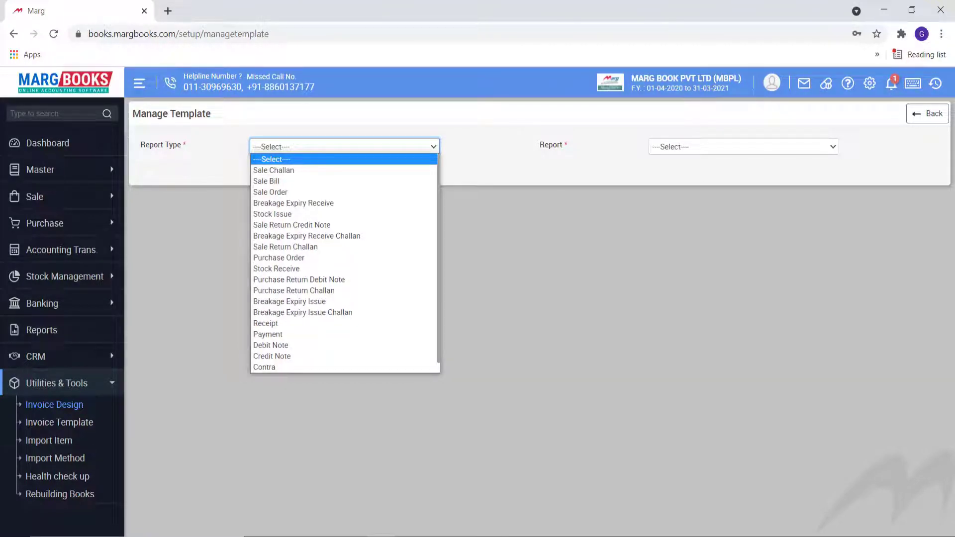
Create a new Sale Bill report named 'Tax Invoice' and save it.
{"action": "key", "text": "Down"}
{"action": "key", "text": "Down"}
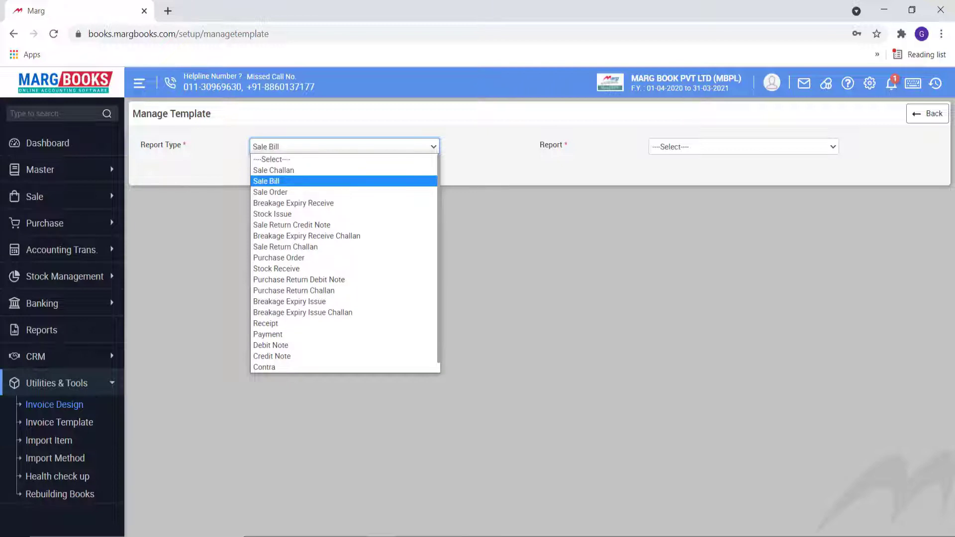
{"action": "key", "text": "Tab"}
{"action": "key", "text": "alt+Down"}
{"action": "key", "text": "Down"}
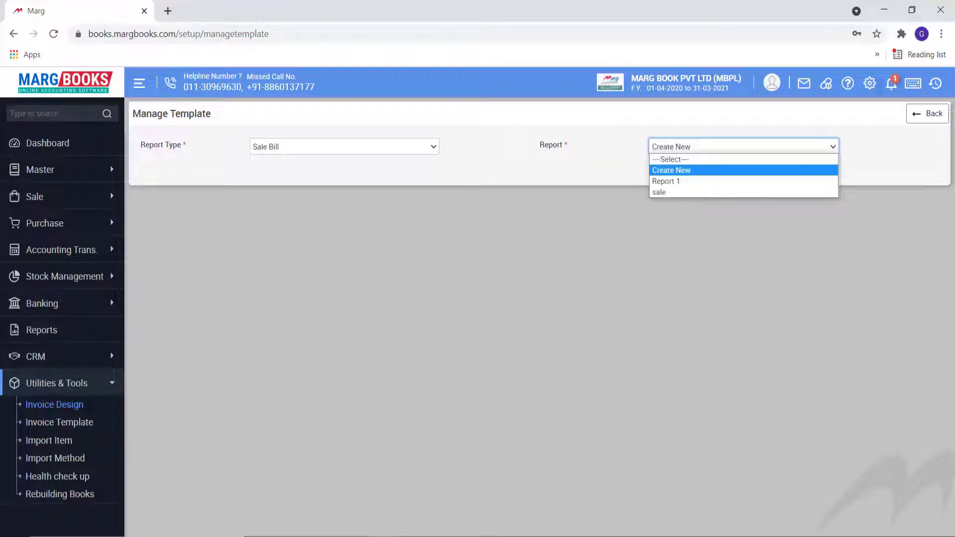
{"action": "key", "text": "Return"}
{"action": "type", "text": "Tax Invoice"}
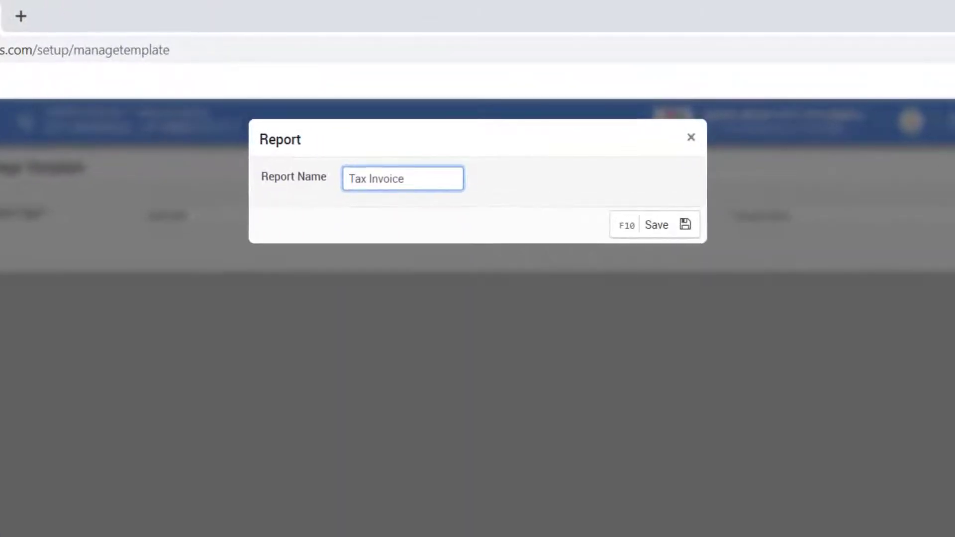
{"action": "key", "text": "Tab"}
{"action": "left_click", "coordinate": [649, 232]}
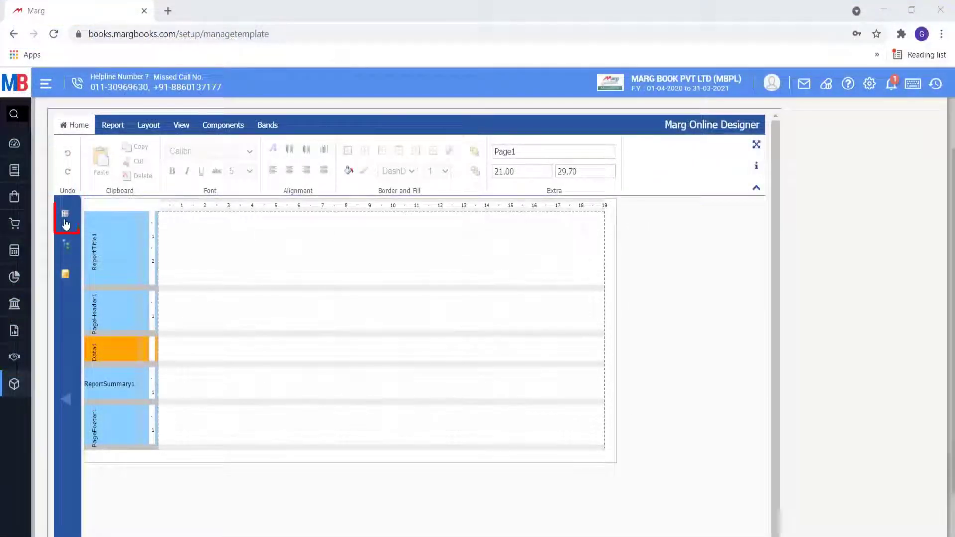
Review the page properties and report tree, select the Data1 band, and show the Data panel.
{"action": "left_click", "coordinate": [64, 224]}
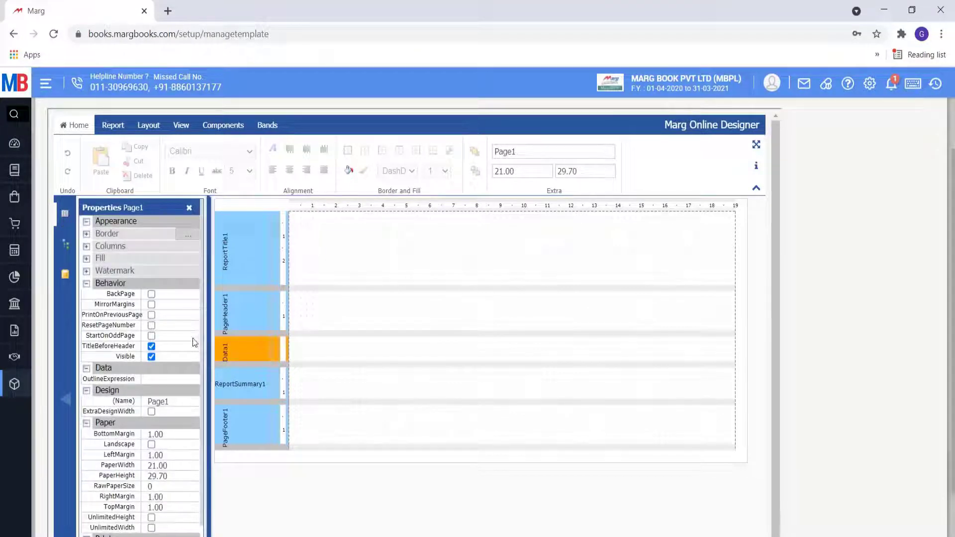
{"action": "left_click", "coordinate": [190, 209]}
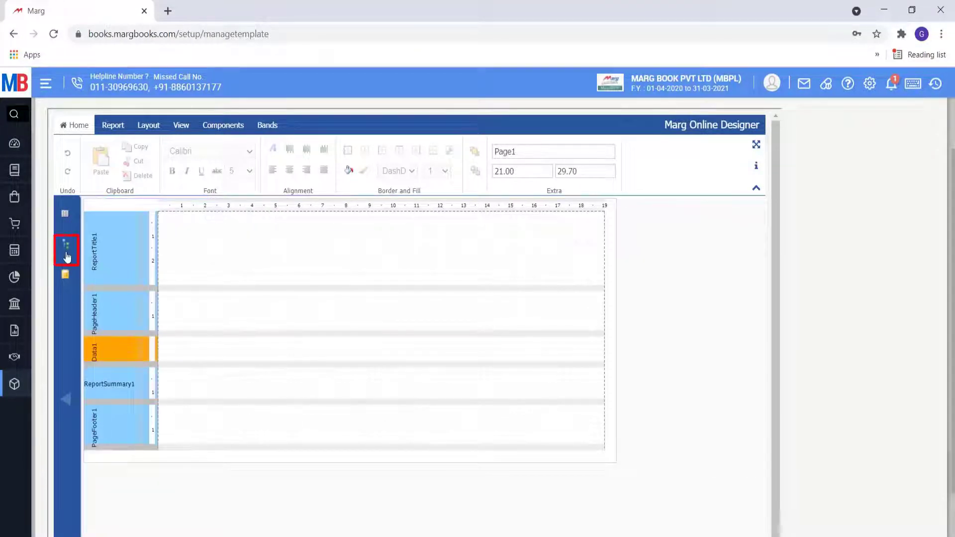
{"action": "left_click", "coordinate": [67, 255]}
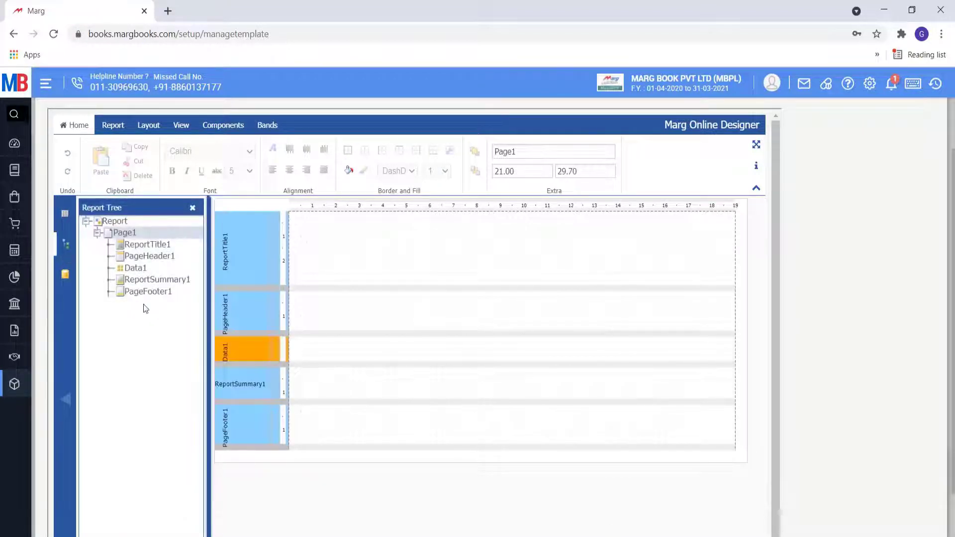
{"action": "left_click", "coordinate": [135, 268]}
{"action": "left_click", "coordinate": [193, 211]}
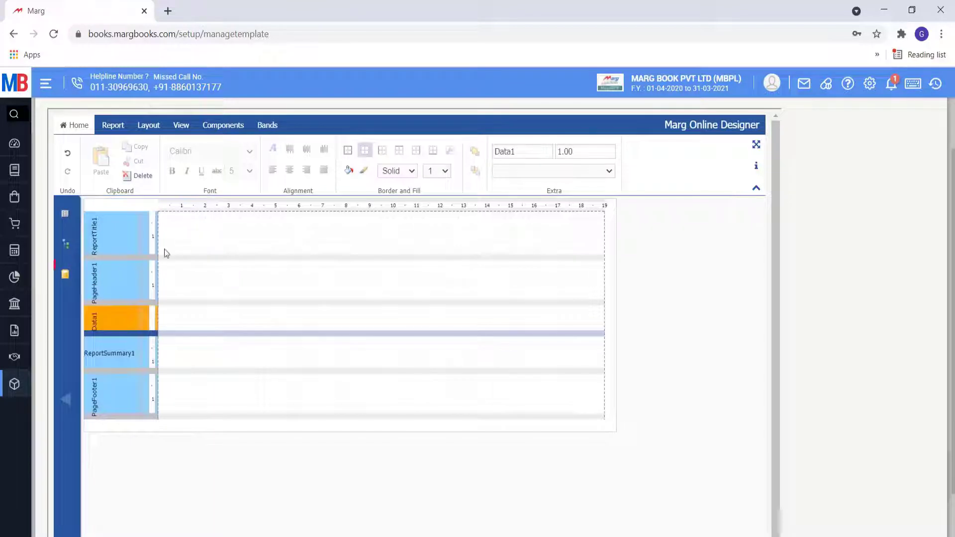
{"action": "left_click", "coordinate": [66, 277]}
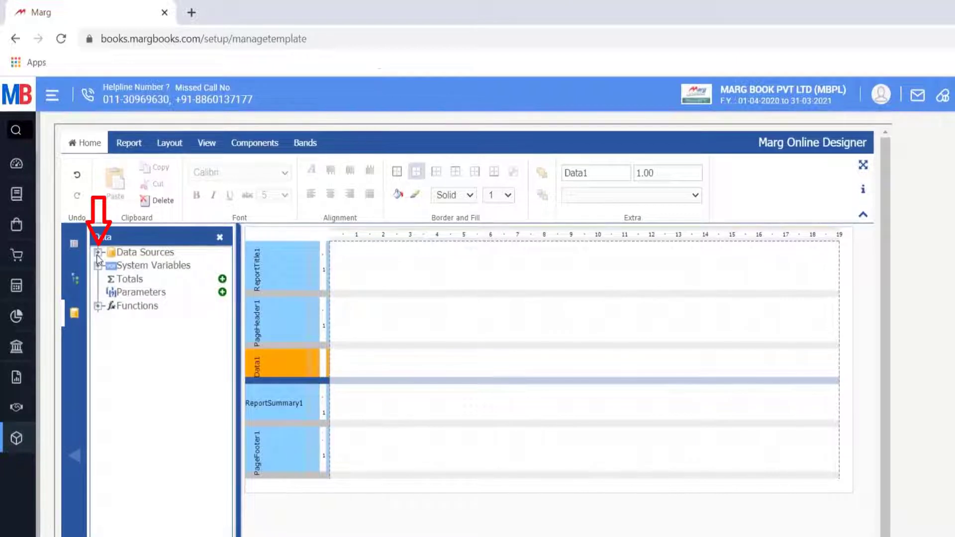
Expand Data Sources and inspect the CompanyData, PartyData and HeaderData fields.
{"action": "left_click", "coordinate": [99, 254]}
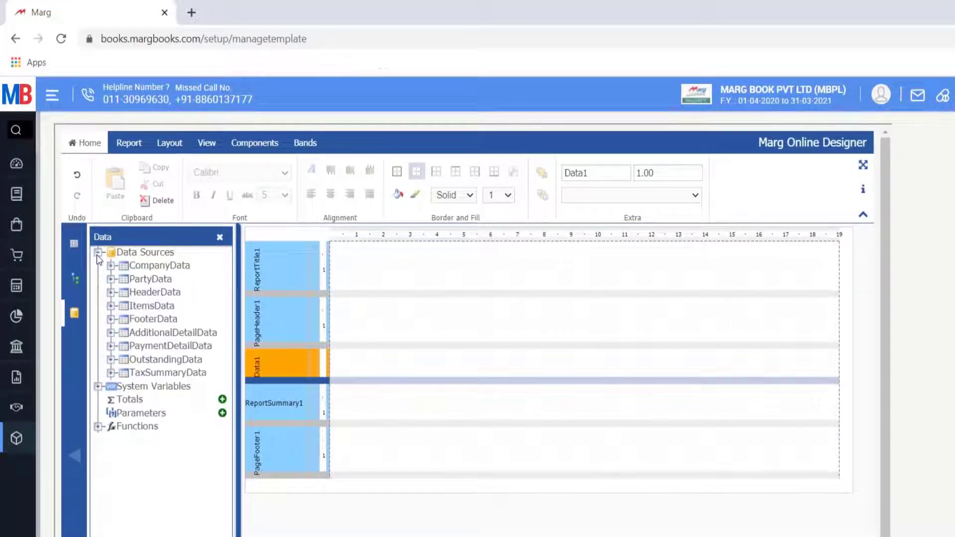
{"action": "left_click", "coordinate": [110, 266]}
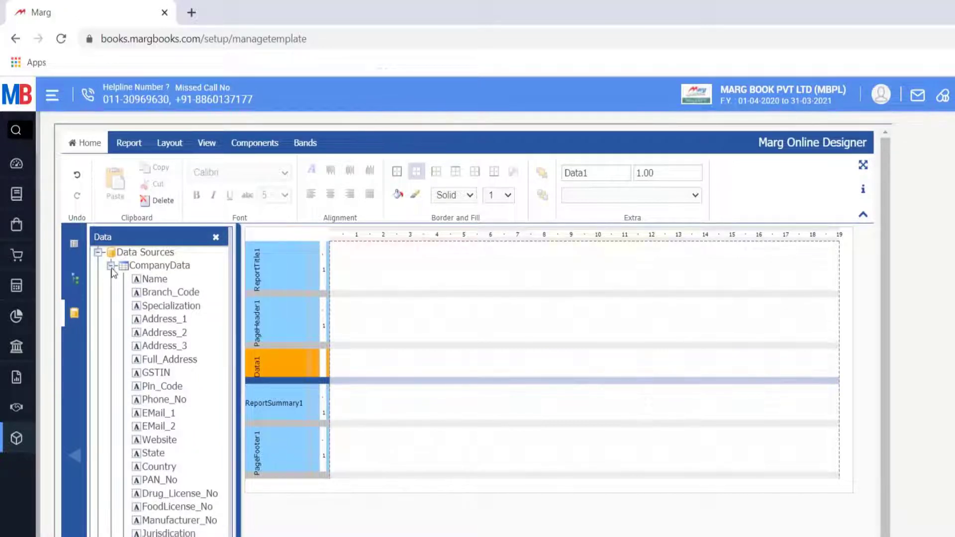
{"action": "left_click", "coordinate": [110, 266]}
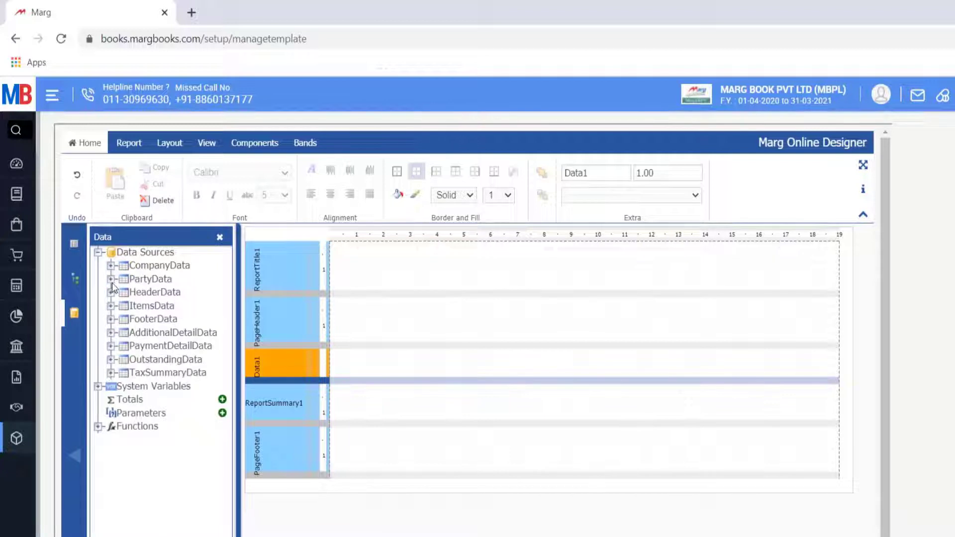
{"action": "left_click", "coordinate": [111, 280]}
{"action": "left_click_drag", "start_coordinate": [229, 307], "coordinate": [233, 414]}
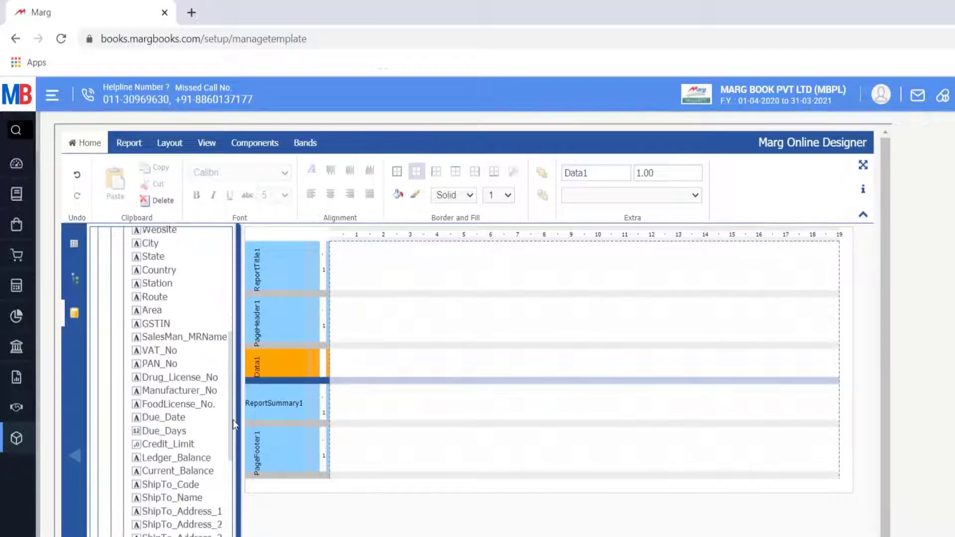
{"action": "left_click", "coordinate": [111, 280]}
{"action": "left_click", "coordinate": [111, 293]}
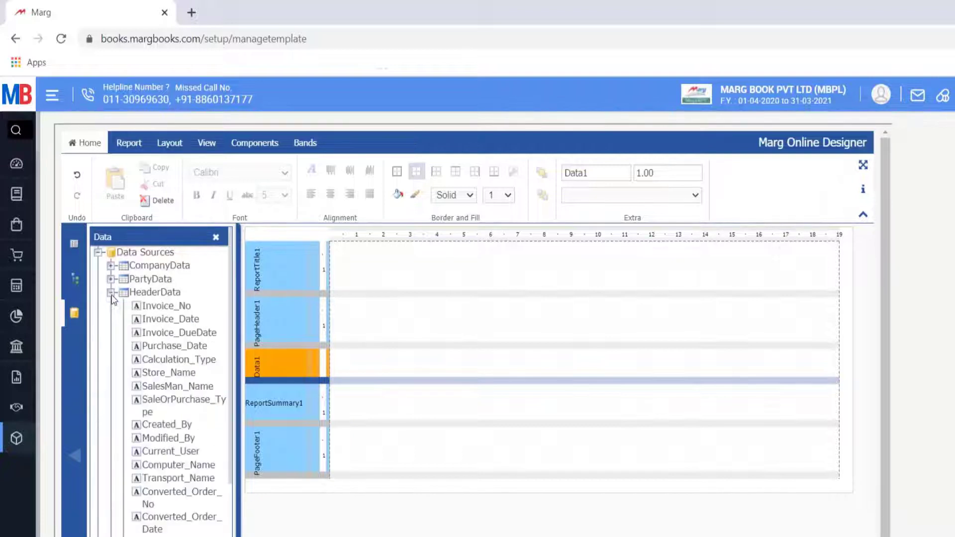
{"action": "scroll", "coordinate": [231, 366], "scroll_direction": "down", "scroll_amount": 2}
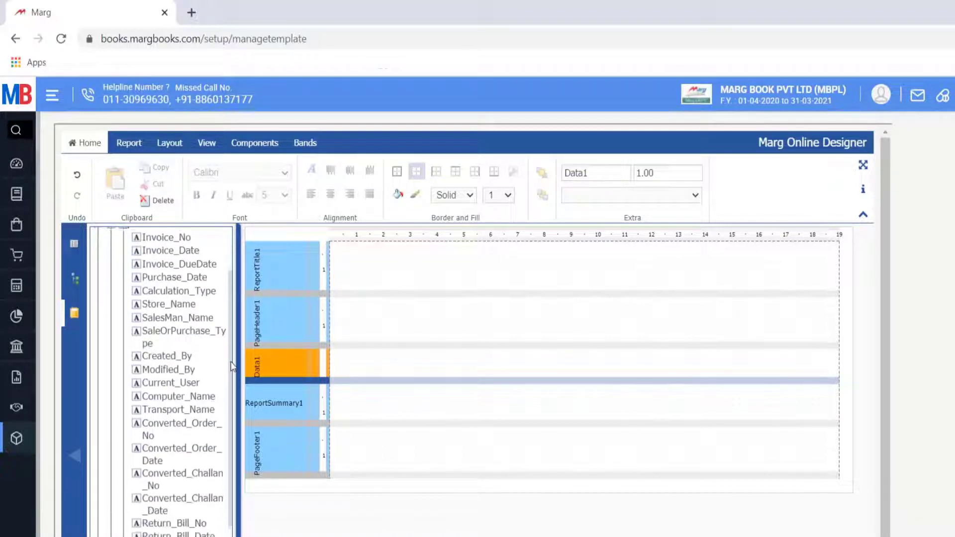
{"action": "left_click_drag", "start_coordinate": [232, 366], "coordinate": [232, 481]}
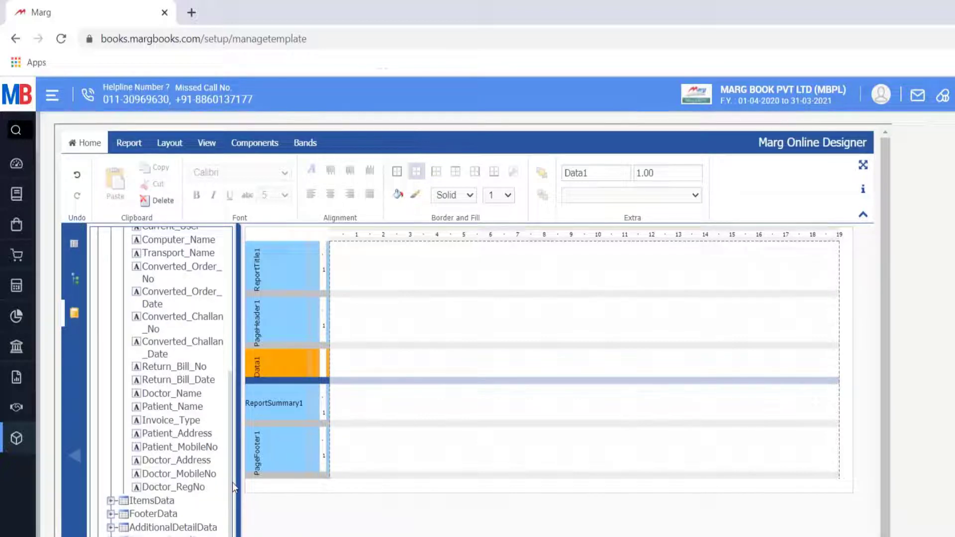
{"action": "left_click_drag", "start_coordinate": [232, 482], "coordinate": [232, 348]}
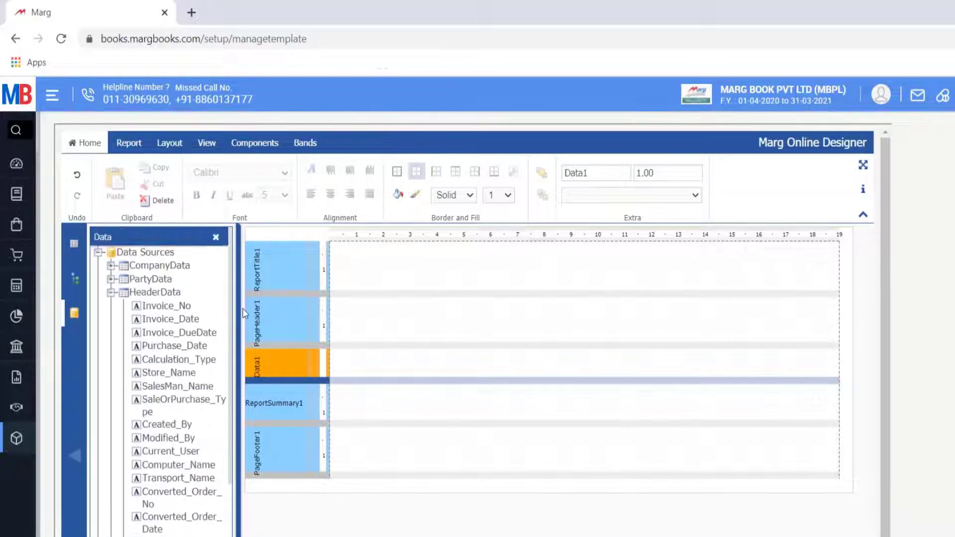
{"action": "left_click", "coordinate": [110, 294]}
Inspect the ItemsData, FooterData, AdditionalDetailData, PaymentDetailData, OutstandingData and TaxSummaryData fields.
{"action": "left_click", "coordinate": [111, 305]}
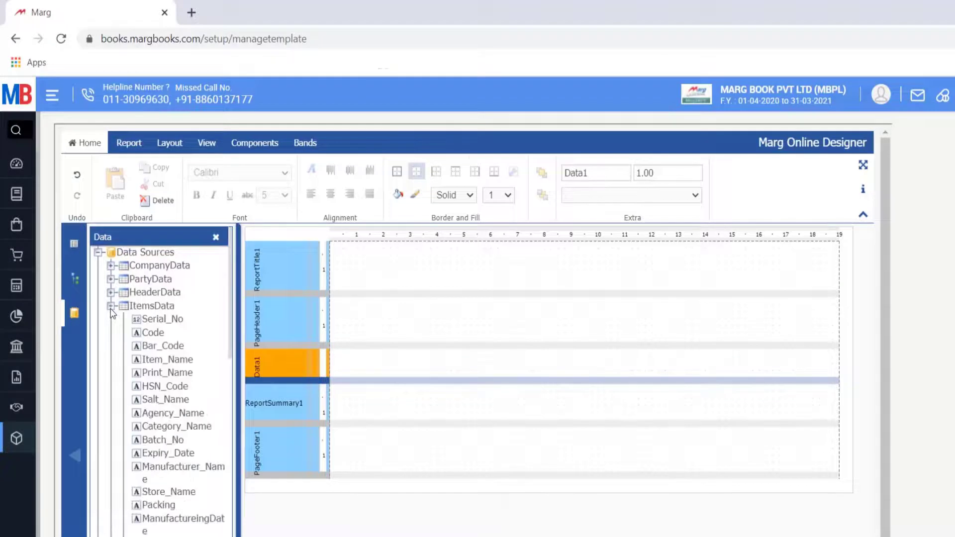
{"action": "left_click_drag", "start_coordinate": [232, 337], "coordinate": [230, 278]}
{"action": "left_click", "coordinate": [110, 305]}
{"action": "left_click", "coordinate": [110, 319]}
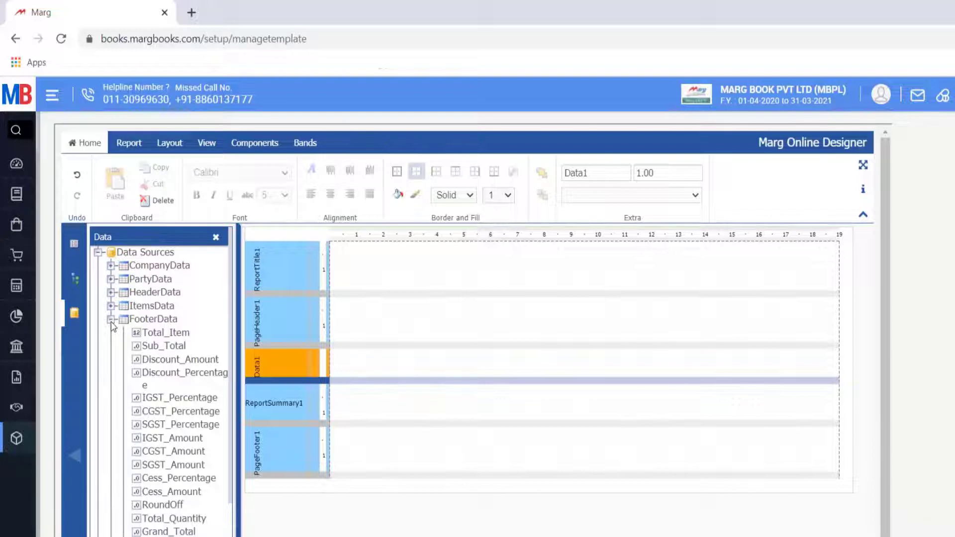
{"action": "left_click", "coordinate": [111, 320]}
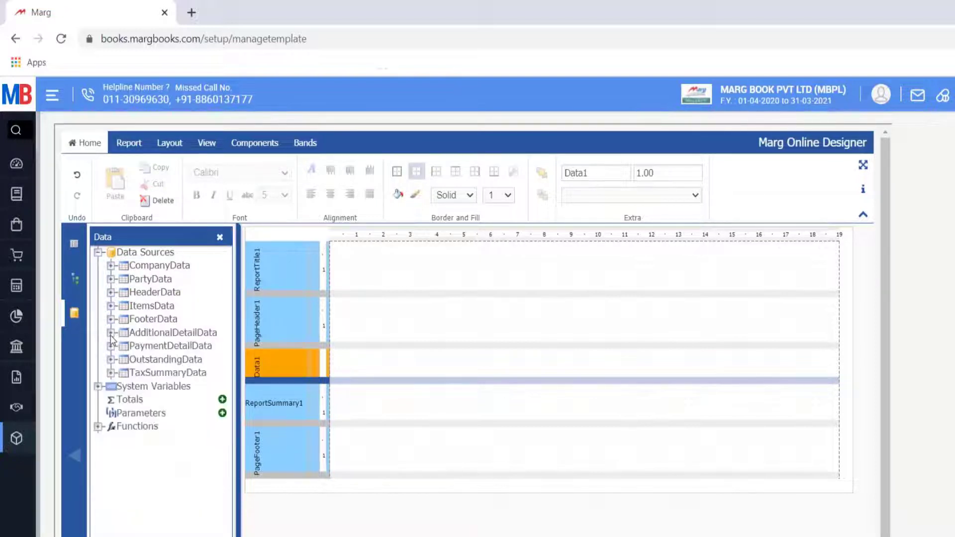
{"action": "left_click", "coordinate": [110, 333]}
{"action": "left_click", "coordinate": [111, 332]}
{"action": "left_click", "coordinate": [110, 346]}
{"action": "left_click", "coordinate": [110, 346]}
{"action": "left_click", "coordinate": [111, 360]}
{"action": "left_click", "coordinate": [111, 360]}
{"action": "left_click", "coordinate": [111, 374]}
{"action": "left_click", "coordinate": [111, 374]}
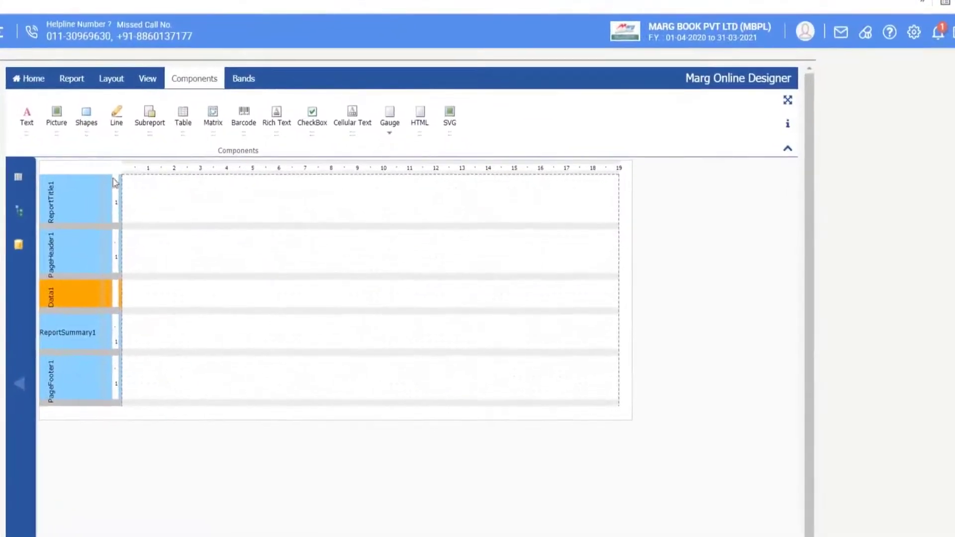
Place a text box reading 'SALE BILL' at the top centre of ReportTitle1.
{"action": "left_click", "coordinate": [27, 119]}
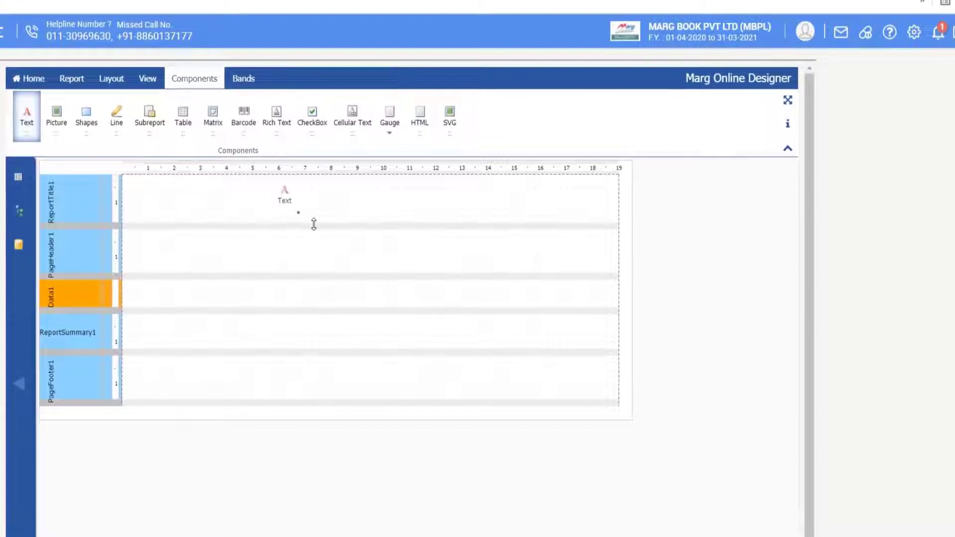
{"action": "left_click", "coordinate": [333, 219]}
{"action": "left_click_drag", "start_coordinate": [334, 216], "coordinate": [283, 186]}
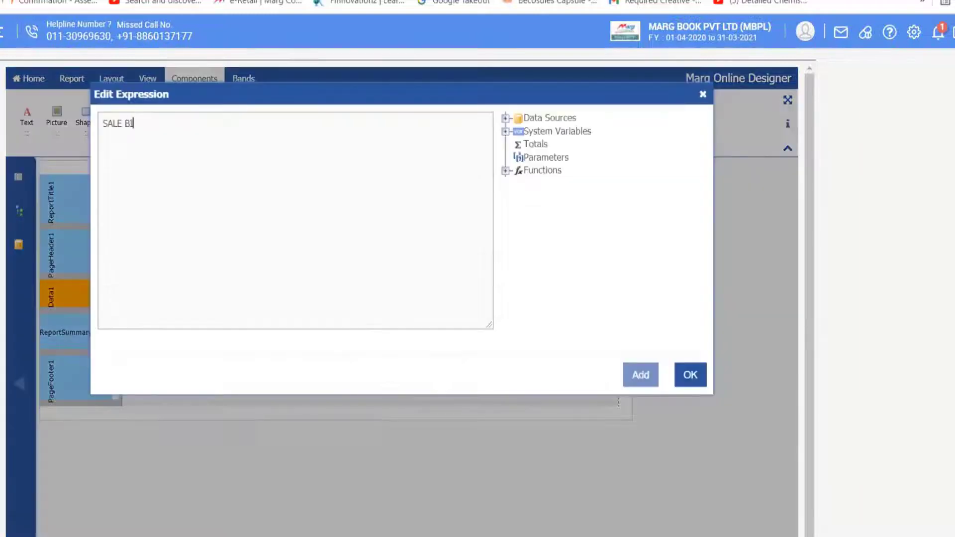
{"action": "double_click", "coordinate": [305, 194]}
{"action": "type", "text": "SALE BILL"}
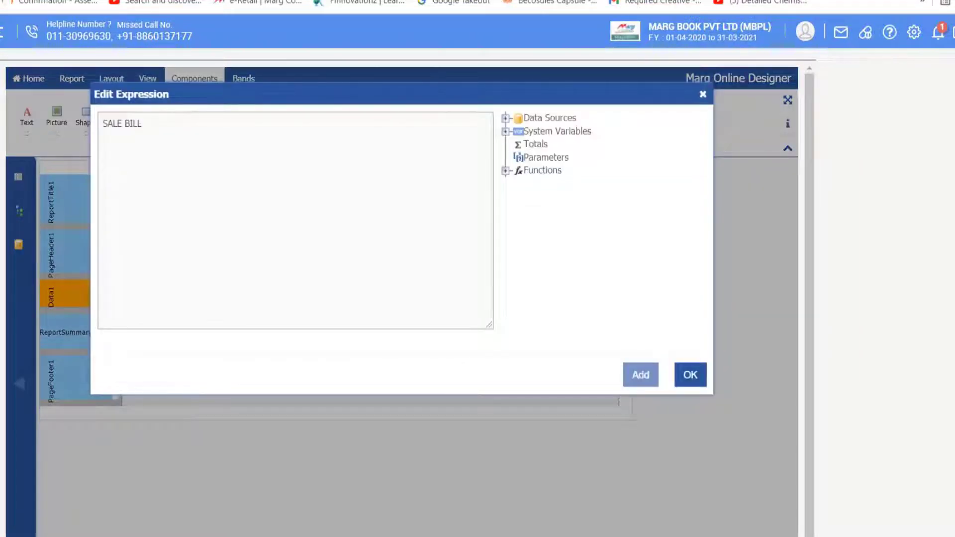
{"action": "left_click", "coordinate": [690, 381]}
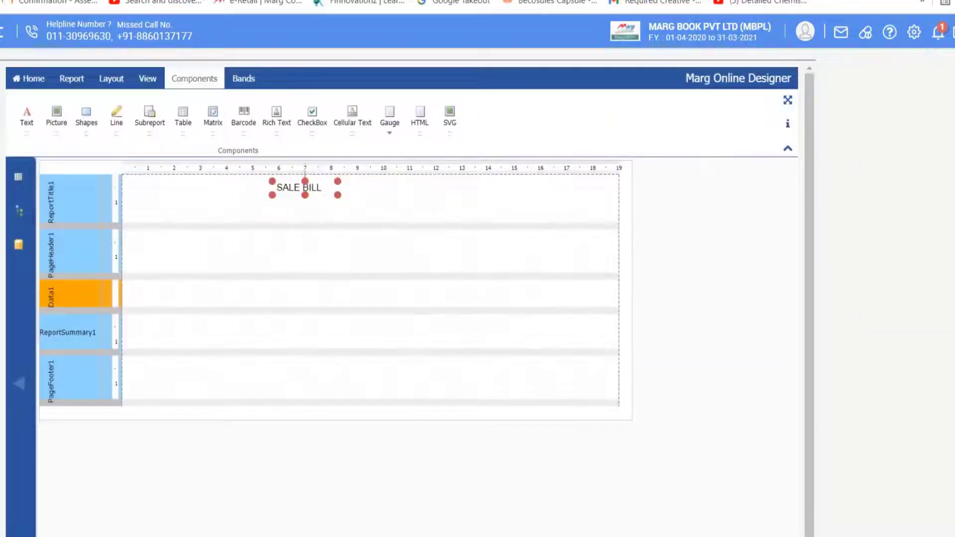
{"action": "left_click_drag", "start_coordinate": [305, 188], "coordinate": [351, 188]}
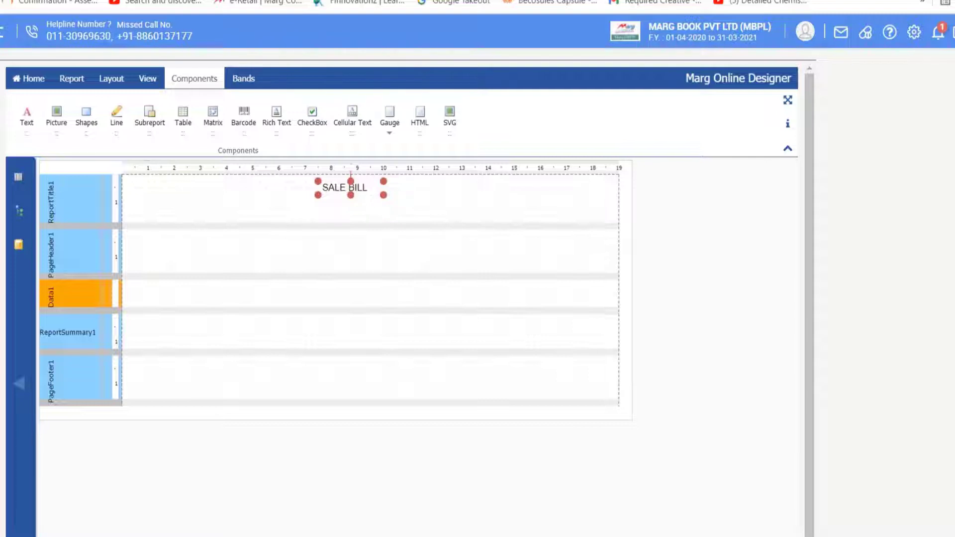
Fine-tune the SALE BILL position with Ctrl+Alt+arrow nudges, ending further right.
{"action": "key", "text": "ctrl+alt+Left"}
{"action": "key", "text": "ctrl+alt+Left"}
{"action": "key", "text": "ctrl+alt+Left"}
{"action": "key", "text": "ctrl+alt+Left"}
{"action": "key", "text": "ctrl+alt+Down"}
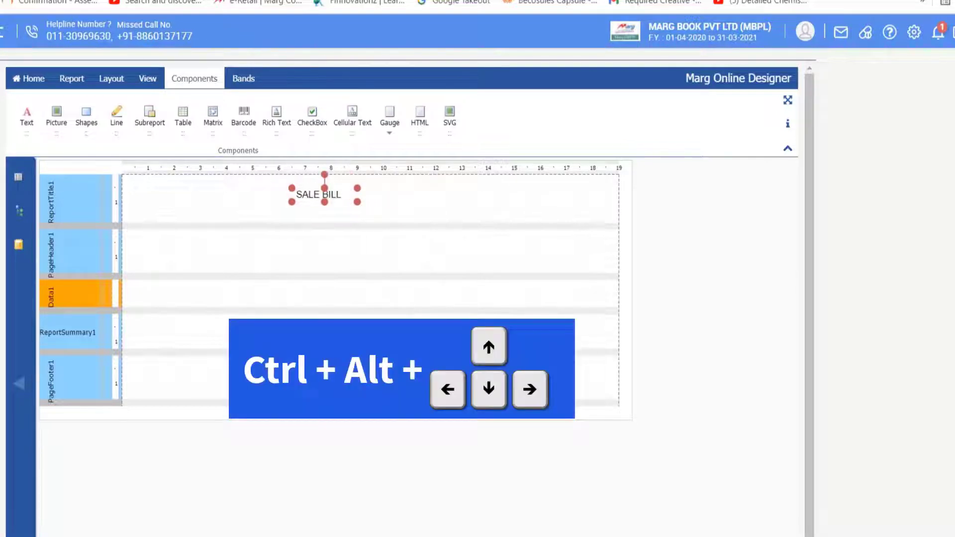
{"action": "key", "text": "ctrl+alt+Right"}
{"action": "key", "text": "ctrl+alt+Up"}
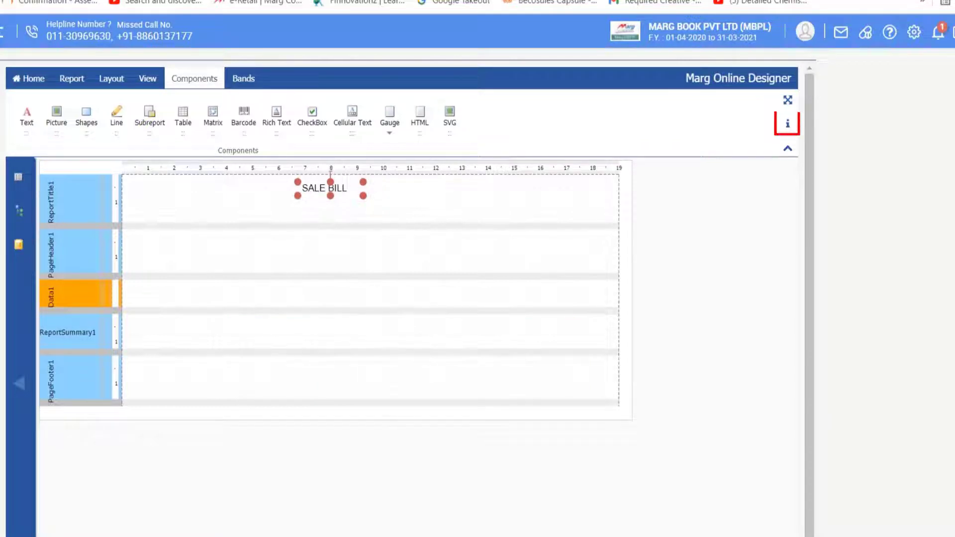
{"action": "key", "text": "ctrl+alt+Right"}
{"action": "key", "text": "ctrl+alt+Right"}
{"action": "key", "text": "ctrl+alt+Right"}
{"action": "key", "text": "ctrl+alt+Right"}
Check the designer hotkeys list, then bring up the Home formatting options for SALE BILL.
{"action": "left_click", "coordinate": [787, 124]}
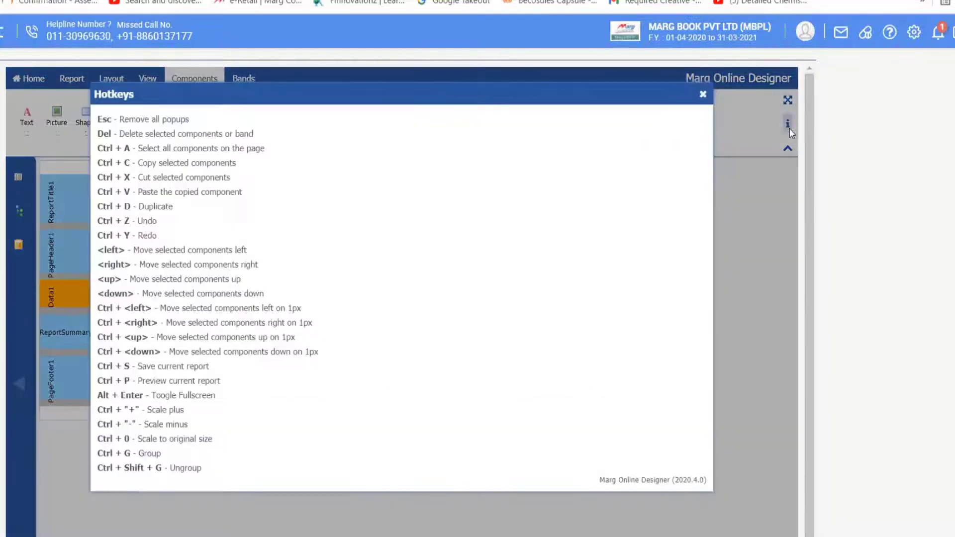
{"action": "left_click", "coordinate": [703, 94]}
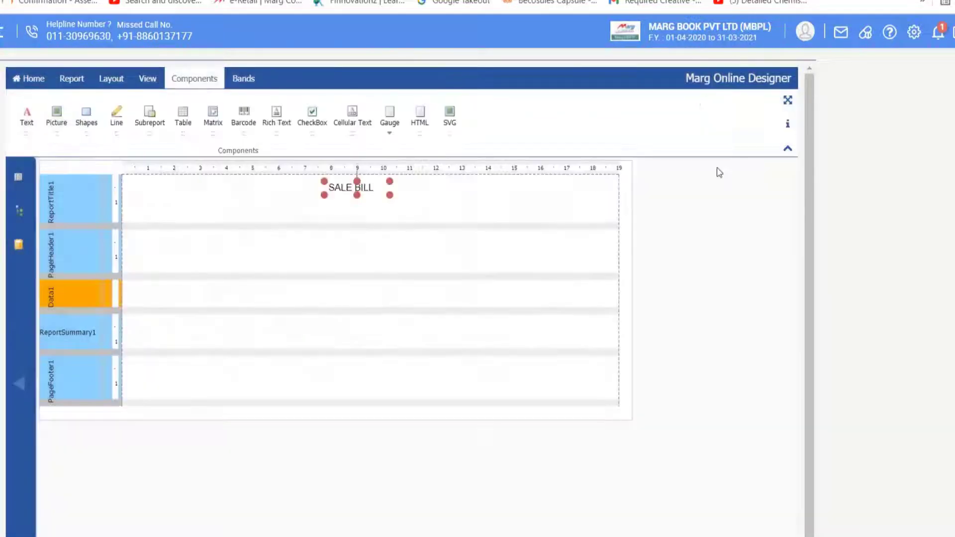
{"action": "left_click", "coordinate": [38, 82]}
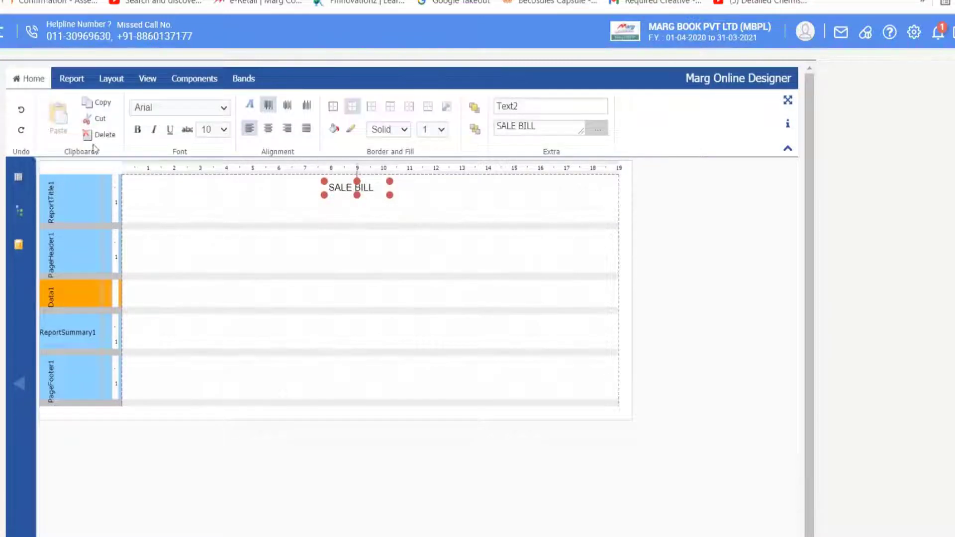
Make SALE BILL bold with a larger font size.
{"action": "left_click", "coordinate": [137, 129]}
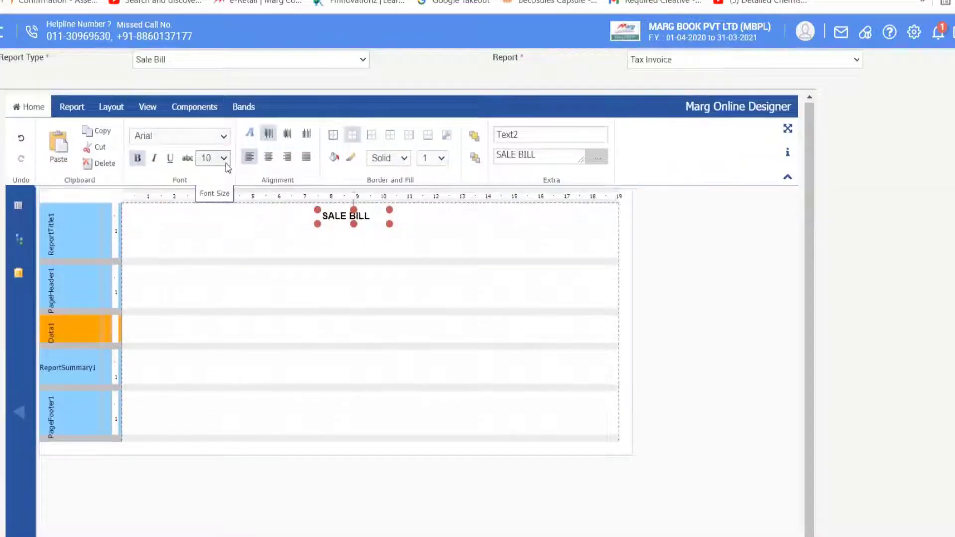
{"action": "left_click", "coordinate": [224, 159]}
{"action": "left_click", "coordinate": [209, 276]}
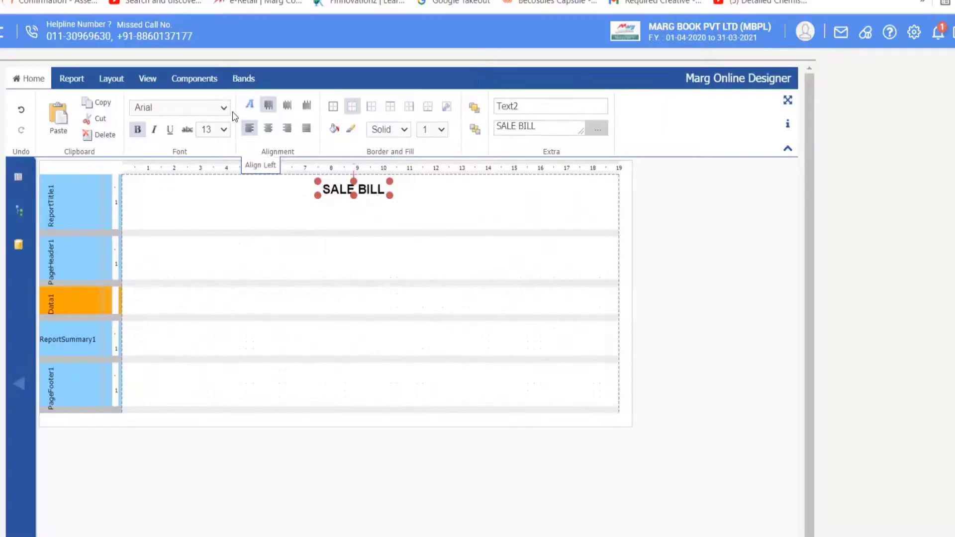
Add a rectangle across the full title band with light cyan fill 180,236,237.
{"action": "left_click", "coordinate": [208, 82]}
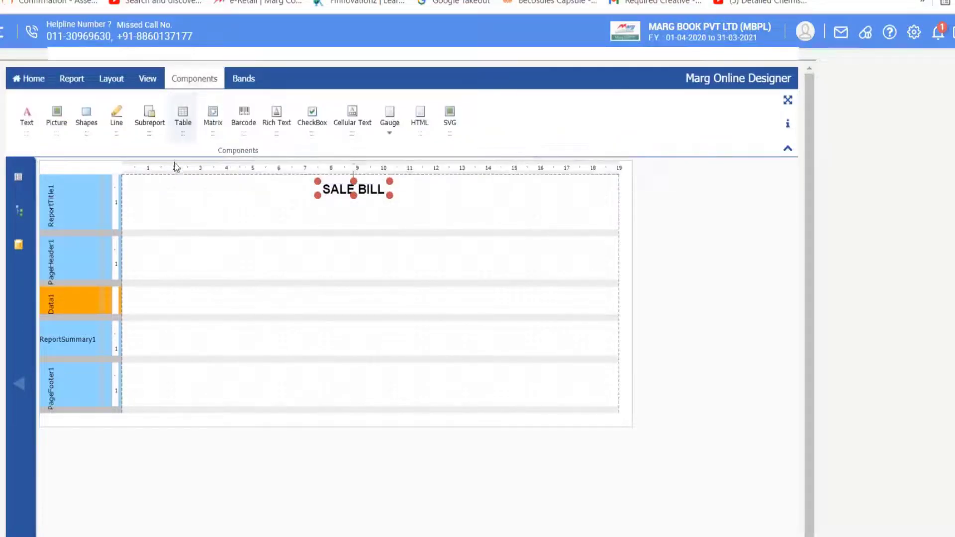
{"action": "left_click", "coordinate": [86, 114]}
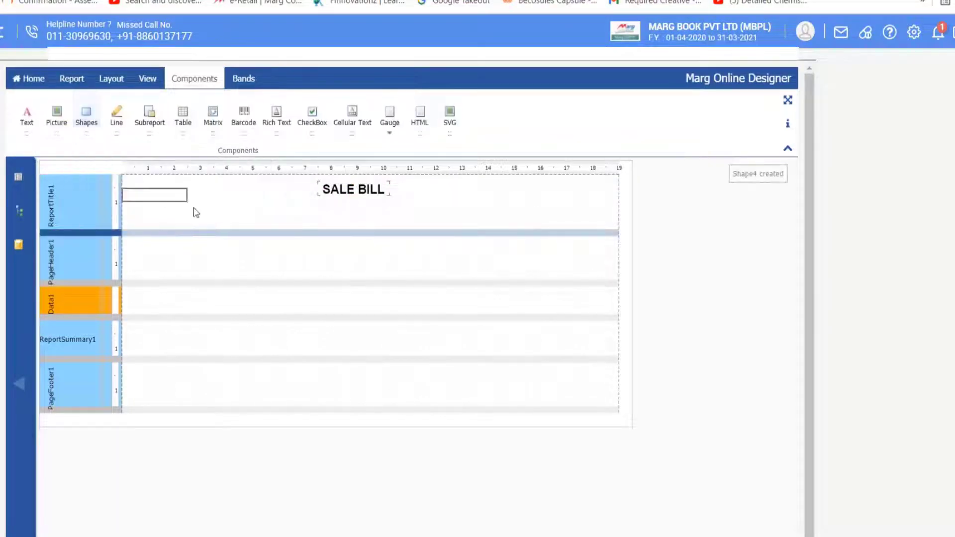
{"action": "left_click", "coordinate": [166, 196]}
{"action": "left_click_drag", "start_coordinate": [187, 203], "coordinate": [618, 213]}
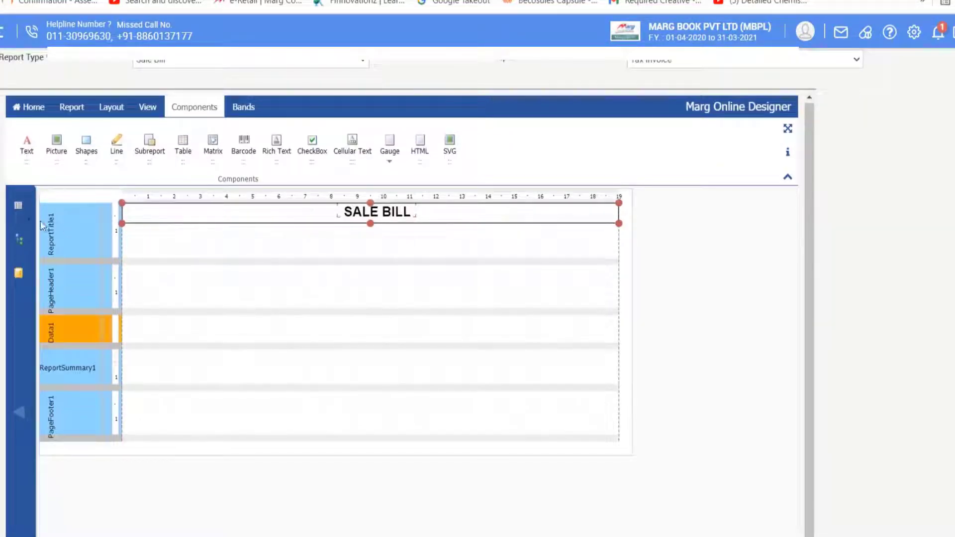
{"action": "left_click", "coordinate": [19, 213]}
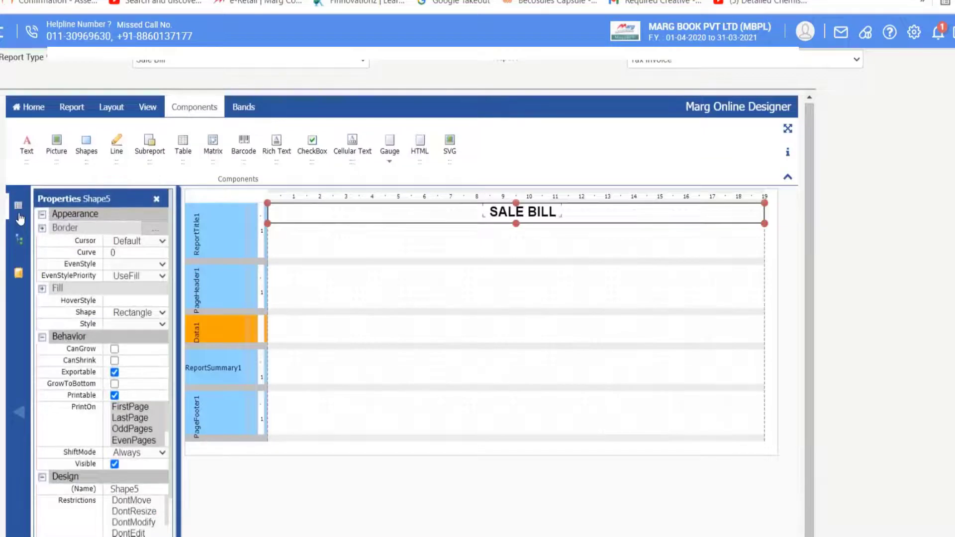
{"action": "left_click", "coordinate": [43, 288]}
{"action": "left_click", "coordinate": [133, 302]}
{"action": "left_click", "coordinate": [149, 311]}
{"action": "left_click", "coordinate": [305, 234]}
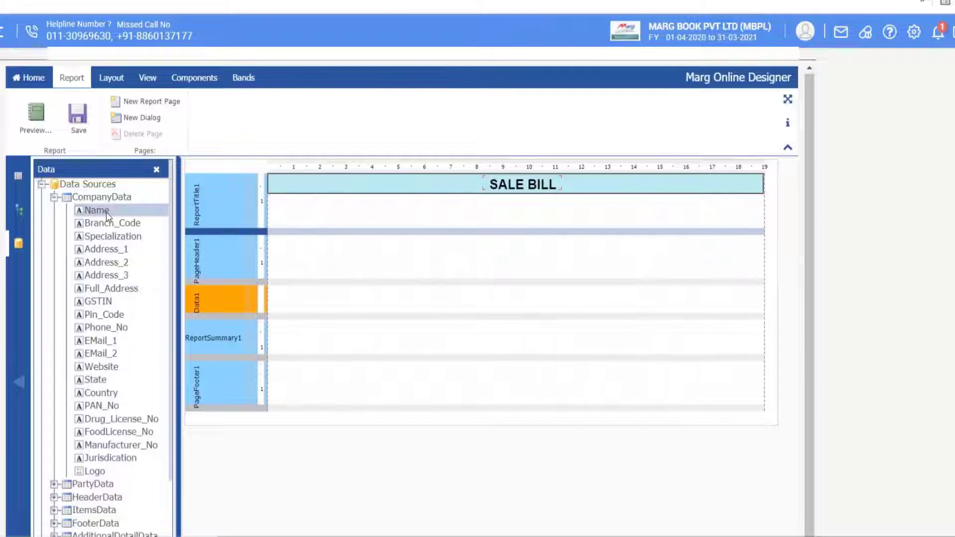
Add the CompanyData Name field below the title, nudged and widened to fit.
{"action": "left_click_drag", "start_coordinate": [106, 215], "coordinate": [307, 214]}
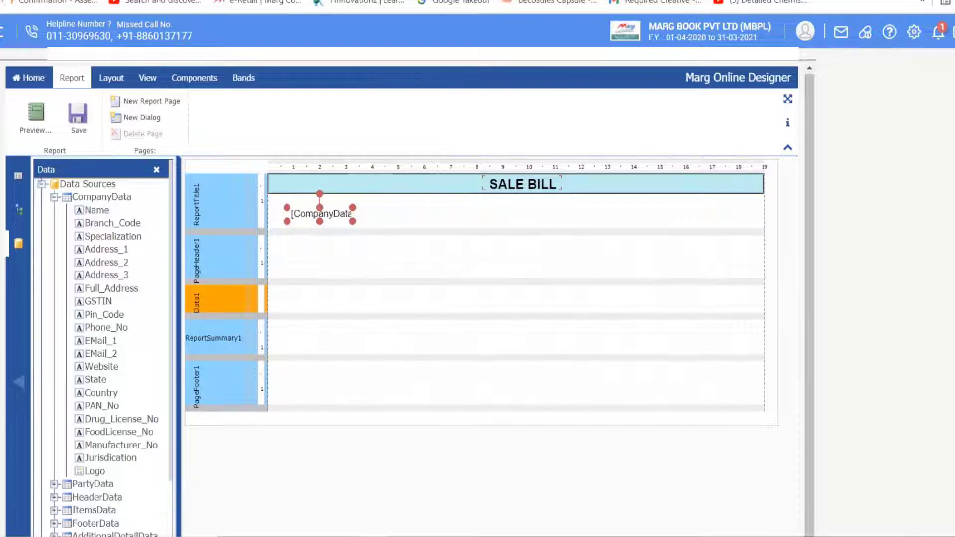
{"action": "key", "text": "Up"}
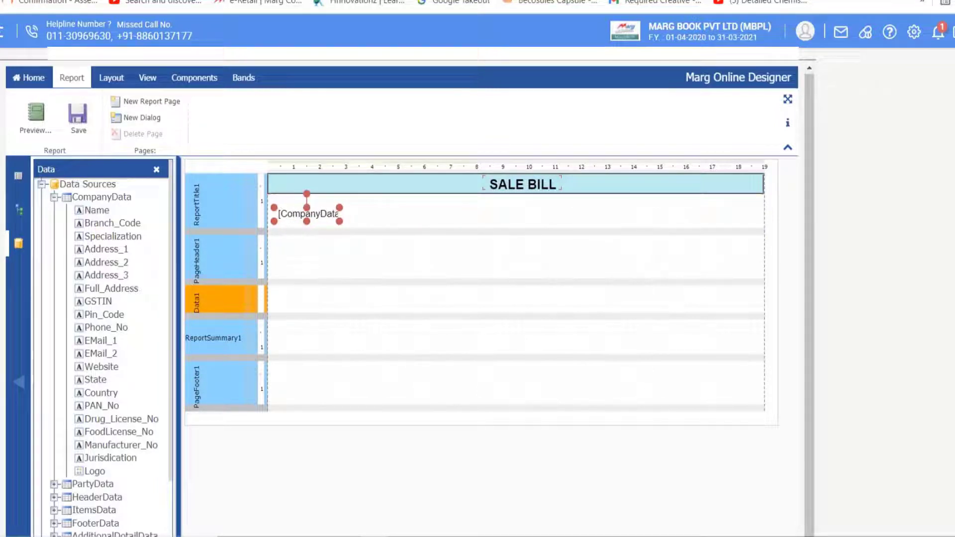
{"action": "key", "text": "Down"}
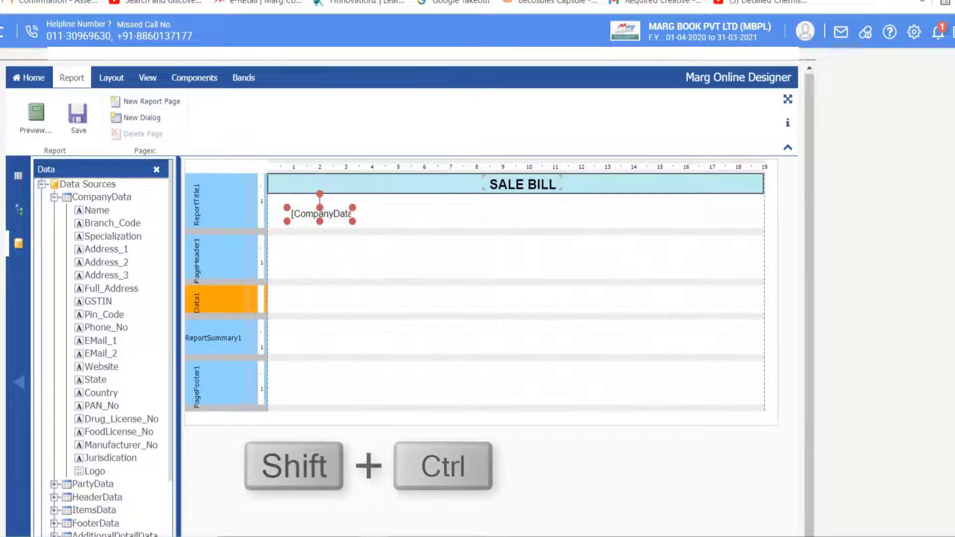
{"action": "key", "text": "ctrl+shift+Left"}
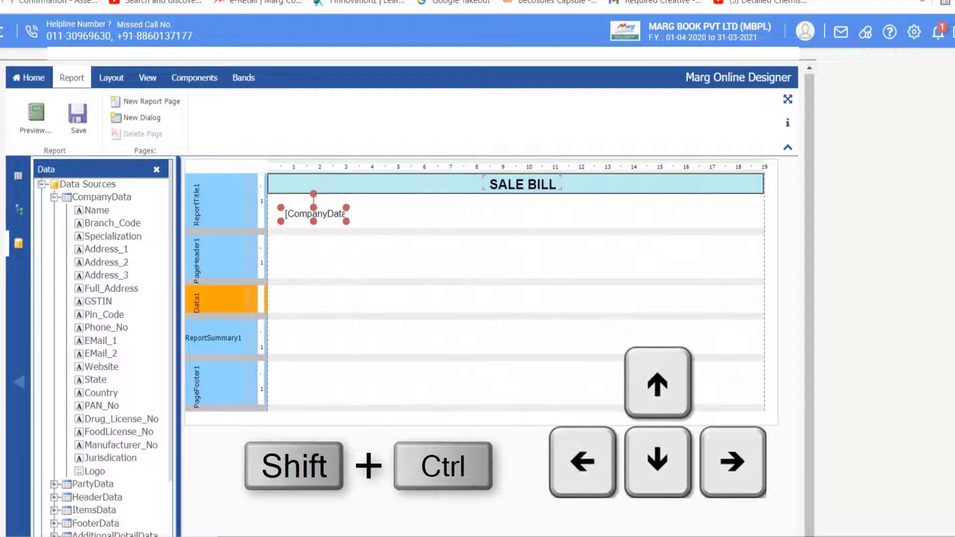
{"action": "key", "text": "ctrl+shift+Left"}
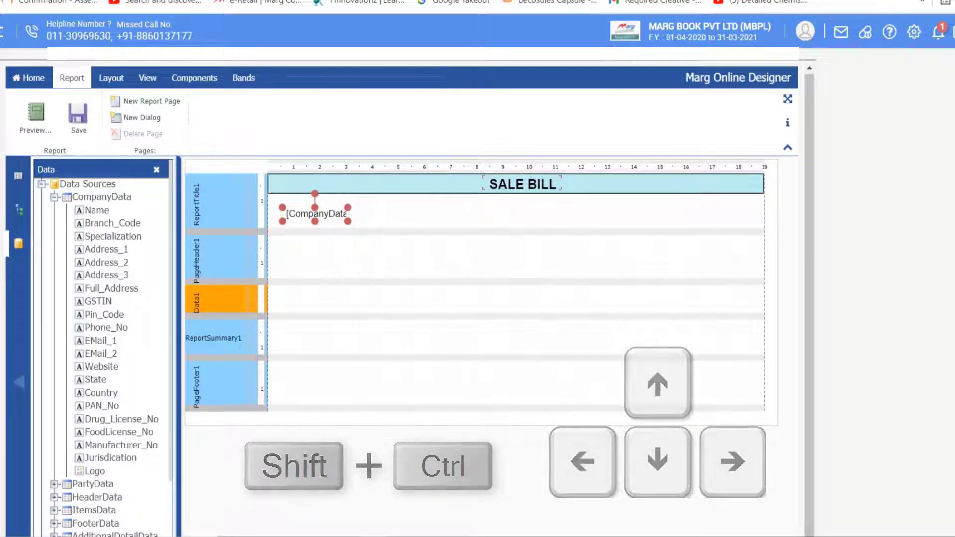
{"action": "left_click_drag", "start_coordinate": [348, 222], "coordinate": [383, 222]}
Add the Address_1 field below the company name, widened to show fully.
{"action": "left_click", "coordinate": [399, 256]}
{"action": "left_click_drag", "start_coordinate": [102, 262], "coordinate": [391, 221]}
{"action": "left_click_drag", "start_coordinate": [107, 262], "coordinate": [398, 249]}
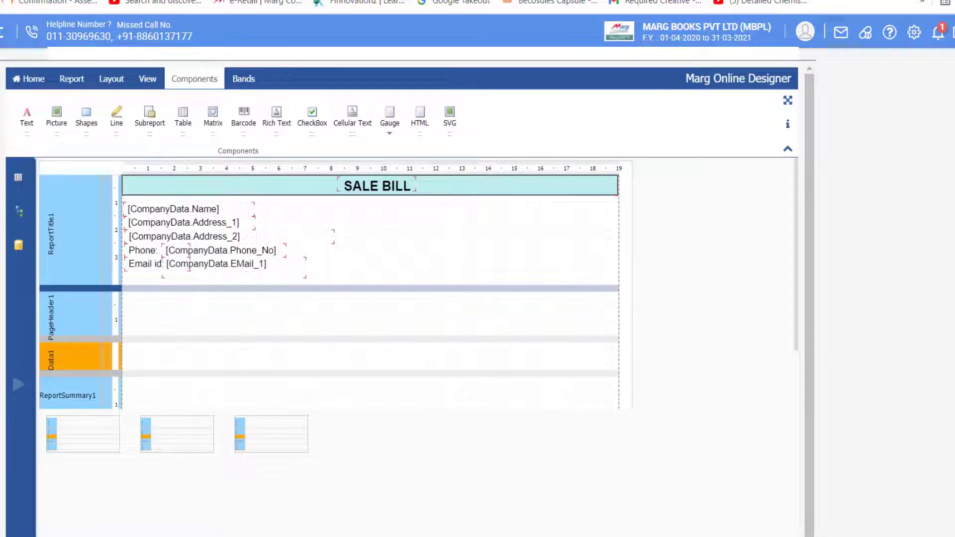
Make the company name and address detail lines bold.
{"action": "left_click", "coordinate": [71, 79]}
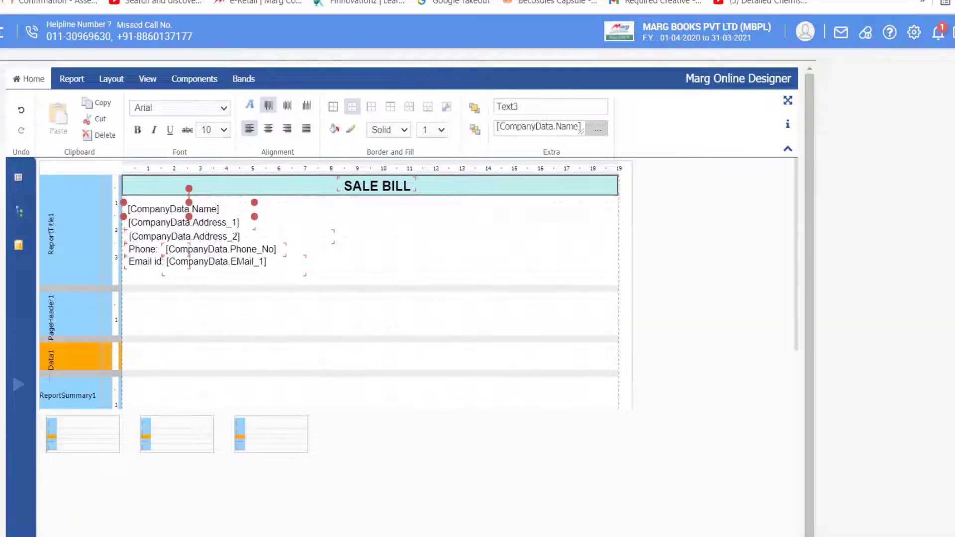
{"action": "left_click", "coordinate": [137, 130]}
{"action": "left_click", "coordinate": [184, 222]}
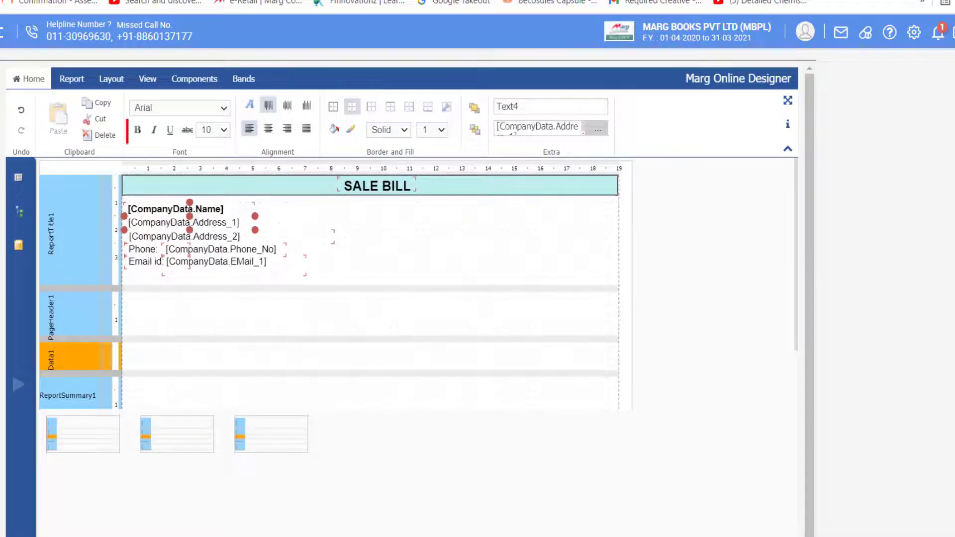
{"action": "left_click", "coordinate": [138, 130]}
{"action": "left_click", "coordinate": [398, 239]}
Set the company name to size 14 and the address, phone and e-mail lines to 11.
{"action": "left_click", "coordinate": [174, 209]}
{"action": "left_click", "coordinate": [224, 130]}
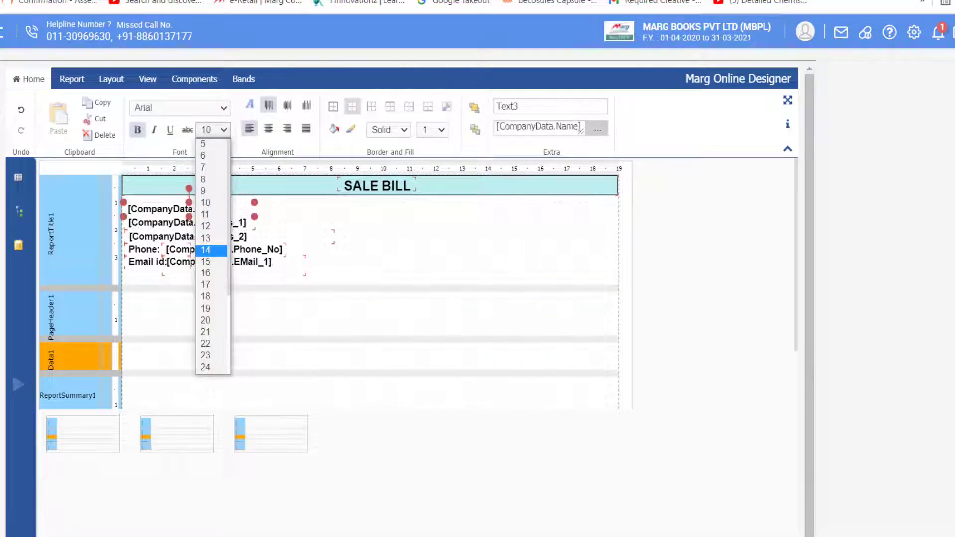
{"action": "left_click", "coordinate": [211, 250]}
{"action": "left_click_drag", "start_coordinate": [123, 218], "coordinate": [300, 281]}
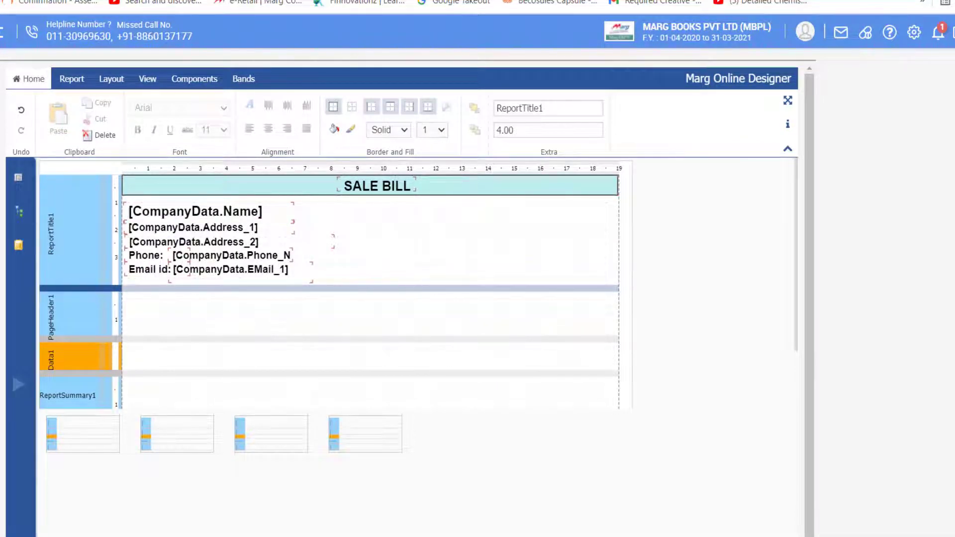
{"action": "left_click", "coordinate": [234, 269]}
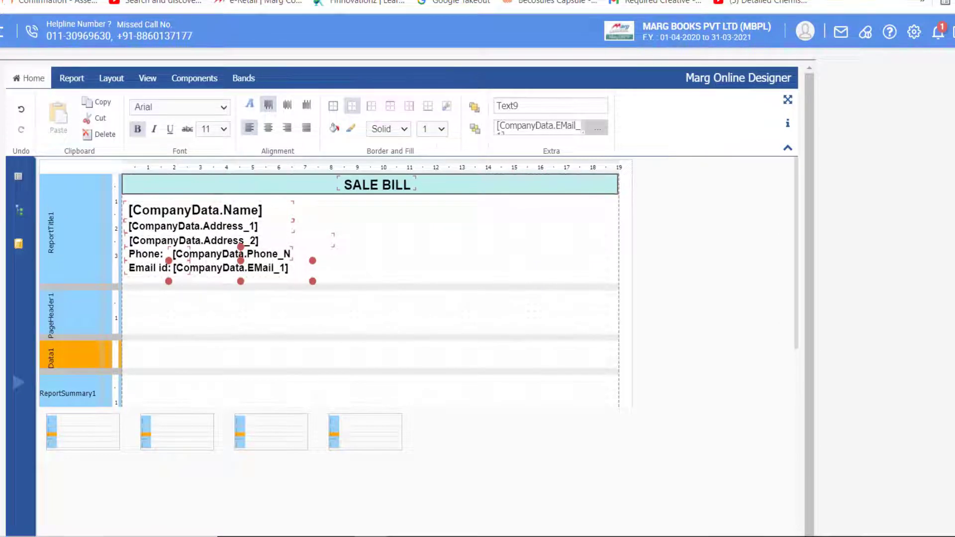
{"action": "key", "text": "F4"}
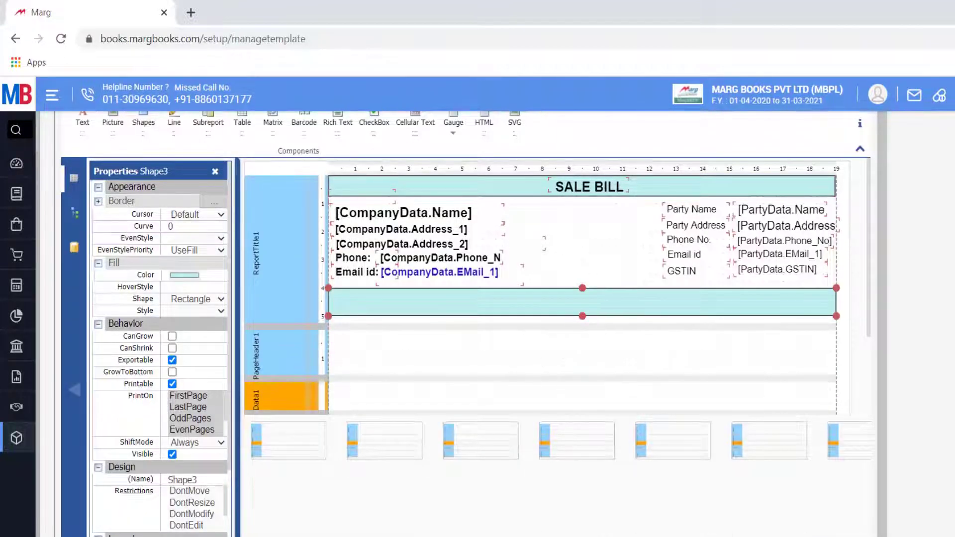
Send the cyan strip Shape3 to the back behind the fields, then select the title band.
{"action": "right_click", "coordinate": [529, 304]}
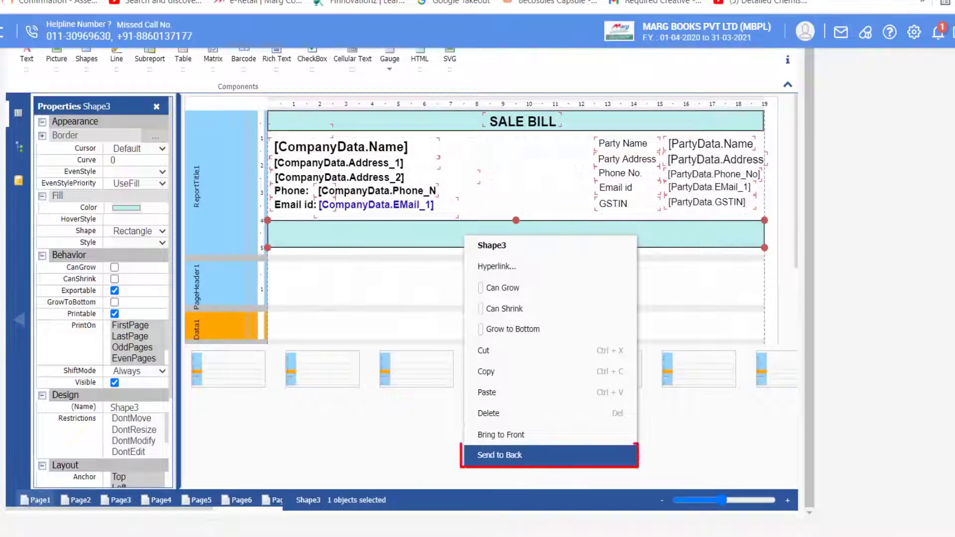
{"action": "left_click", "coordinate": [500, 454]}
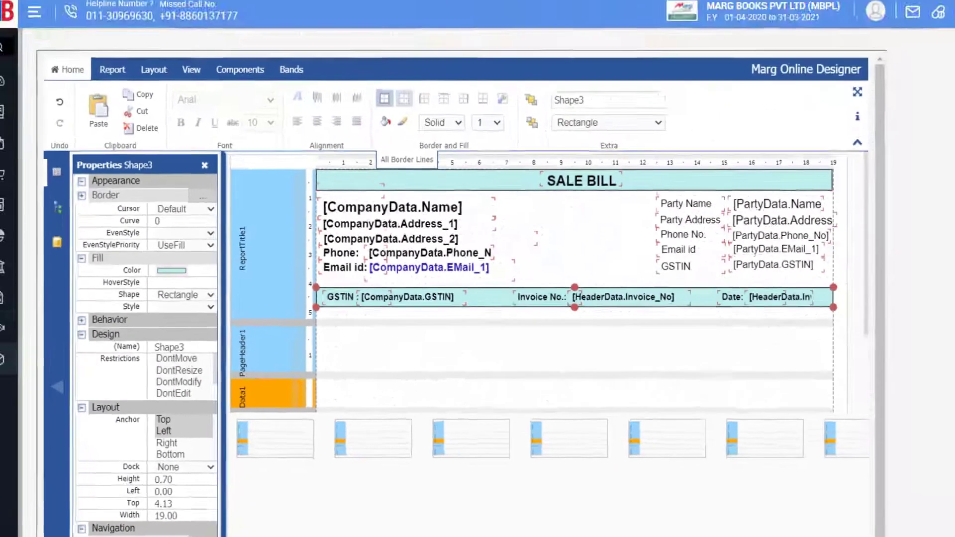
{"action": "left_click", "coordinate": [765, 97]}
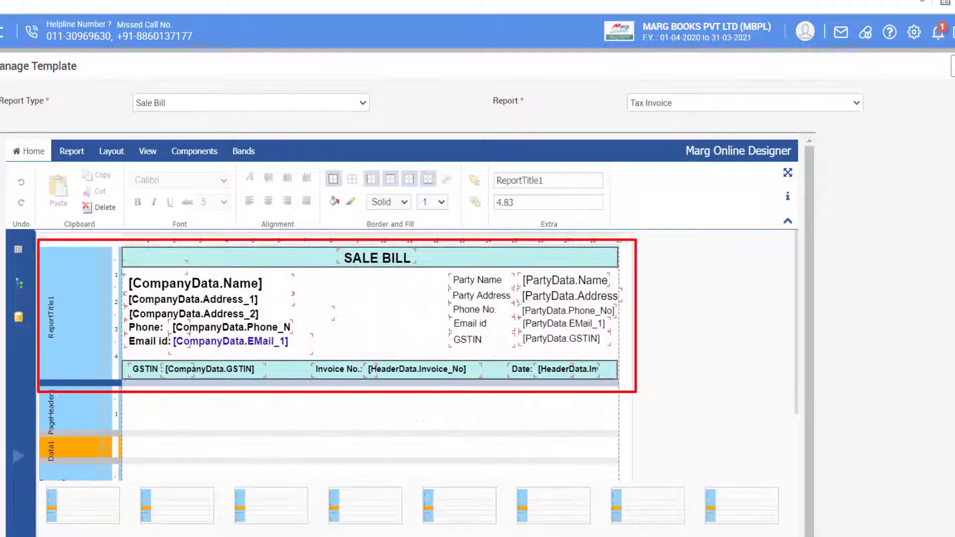
Rename the bands ReportTitle1 to Header, PageHeader1 to ItemHeadings, and ReportSummary1 to Footer.
{"action": "type", "text": "Header"}
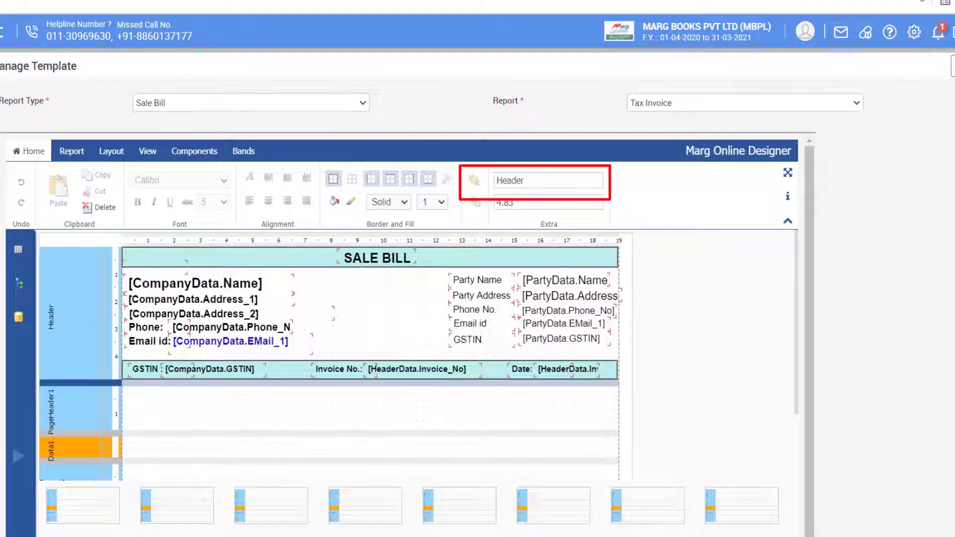
{"action": "left_click", "coordinate": [50, 413]}
{"action": "type", "text": "ItemHeadings"}
{"action": "scroll", "coordinate": [329, 348], "scroll_direction": "down", "scroll_amount": 5}
{"action": "left_click", "coordinate": [50, 294]}
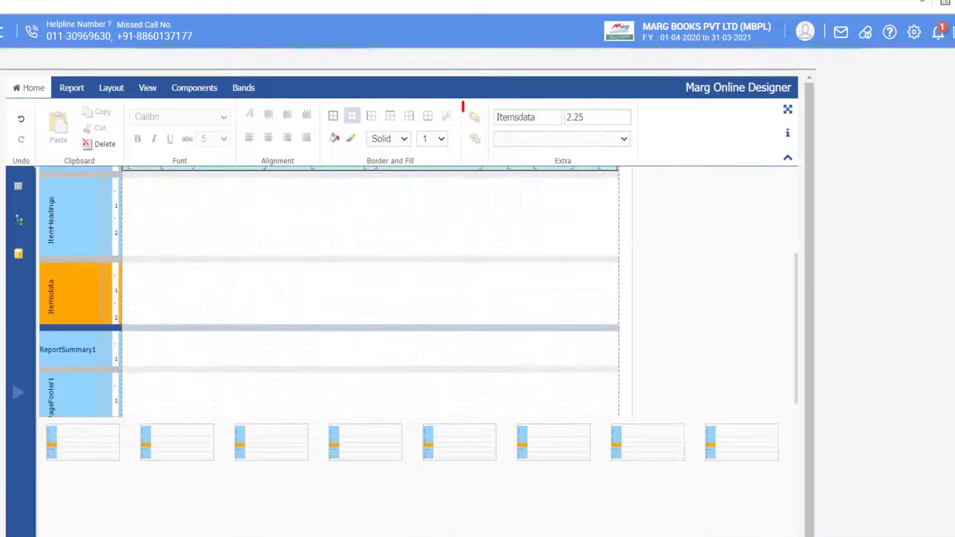
{"action": "left_click", "coordinate": [75, 348]}
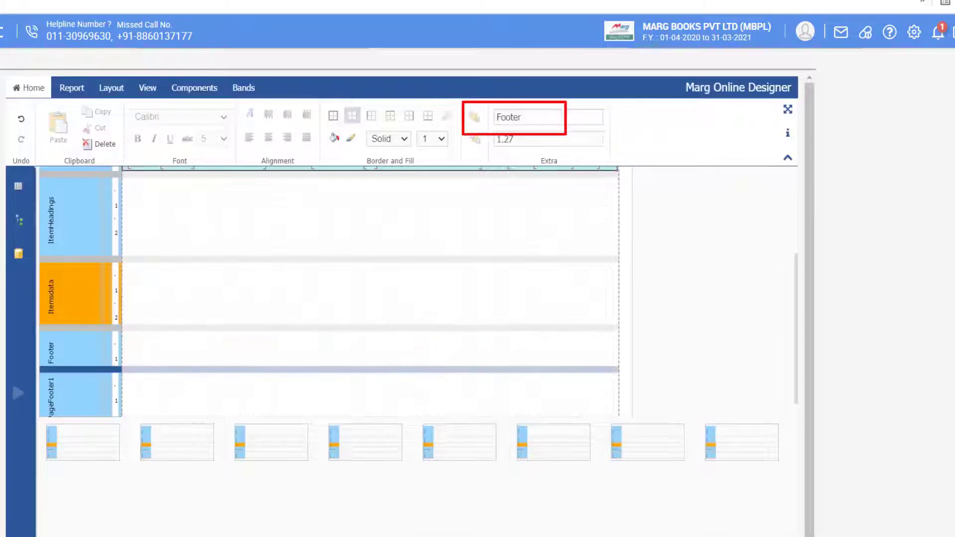
{"action": "right_click", "coordinate": [89, 390]}
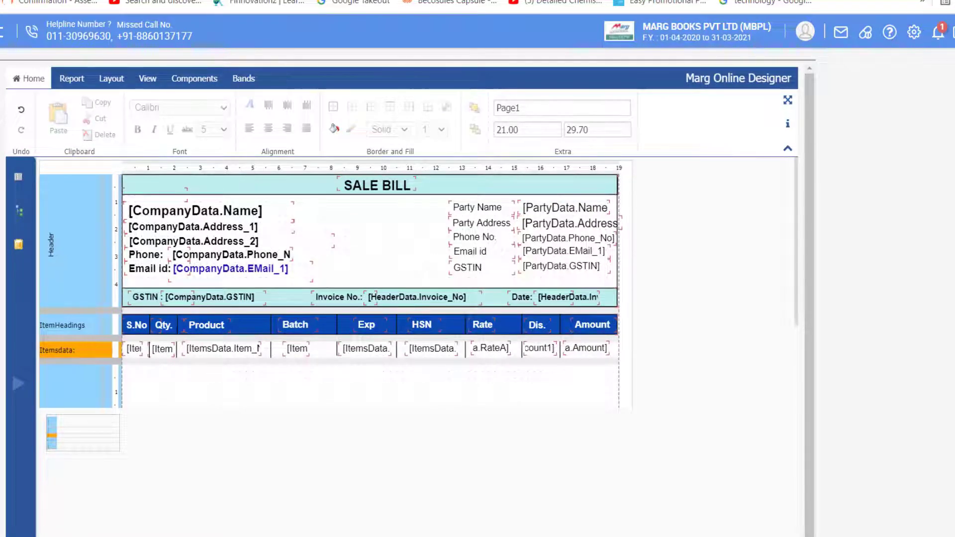
Select the band below the item data rows.
{"action": "left_click", "coordinate": [199, 361]}
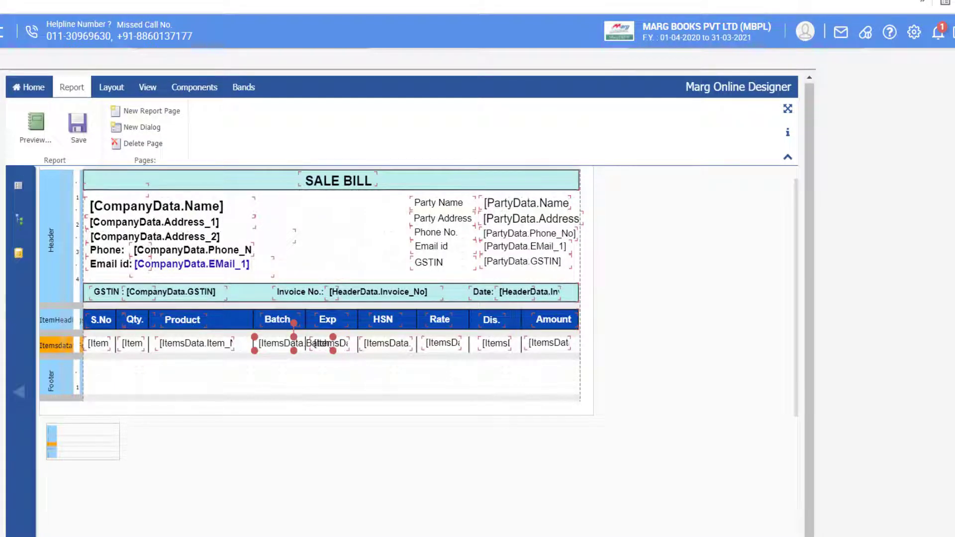
Enable AutoWidth on the Product field, then select the Exp and HSN fields for resizing.
{"action": "left_click", "coordinate": [194, 343]}
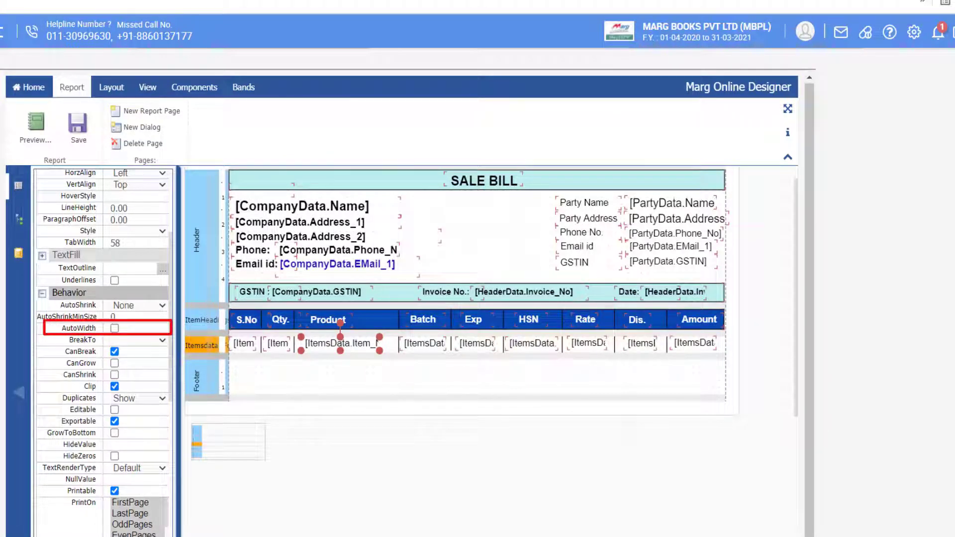
{"action": "left_click", "coordinate": [115, 329]}
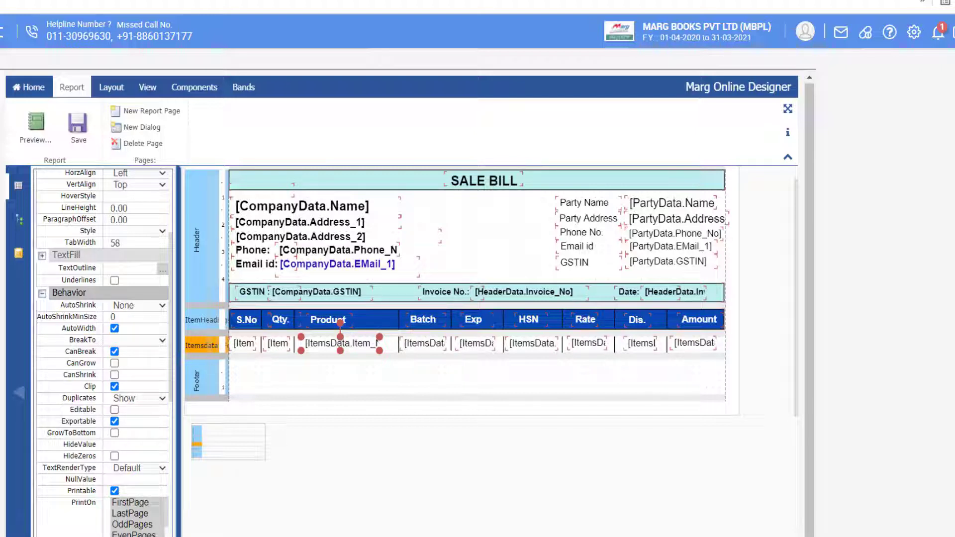
{"action": "left_click", "coordinate": [475, 343]}
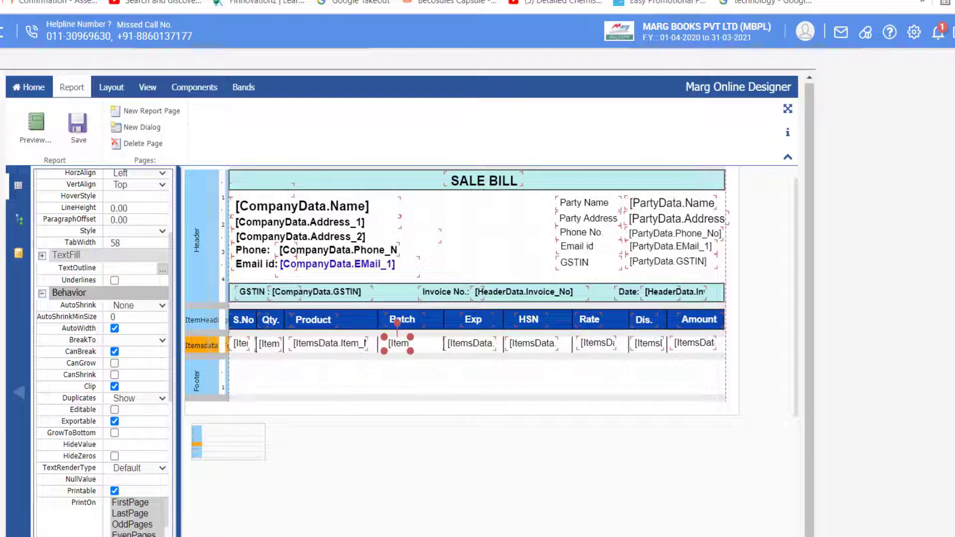
{"action": "left_click", "coordinate": [577, 348]}
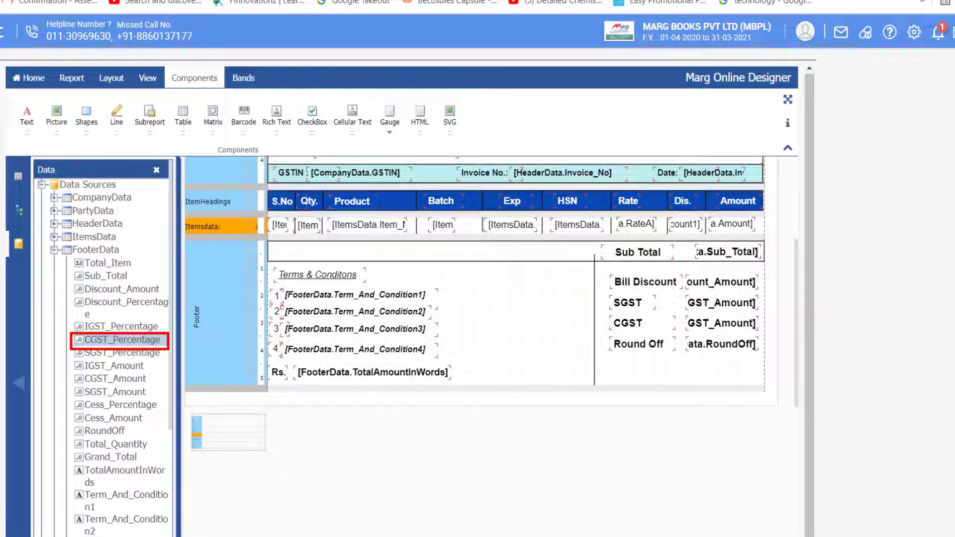
Show the print preview of the Sale Bill template filled with sample invoice data.
{"action": "scroll", "coordinate": [102, 298], "scroll_direction": "down", "scroll_amount": 3}
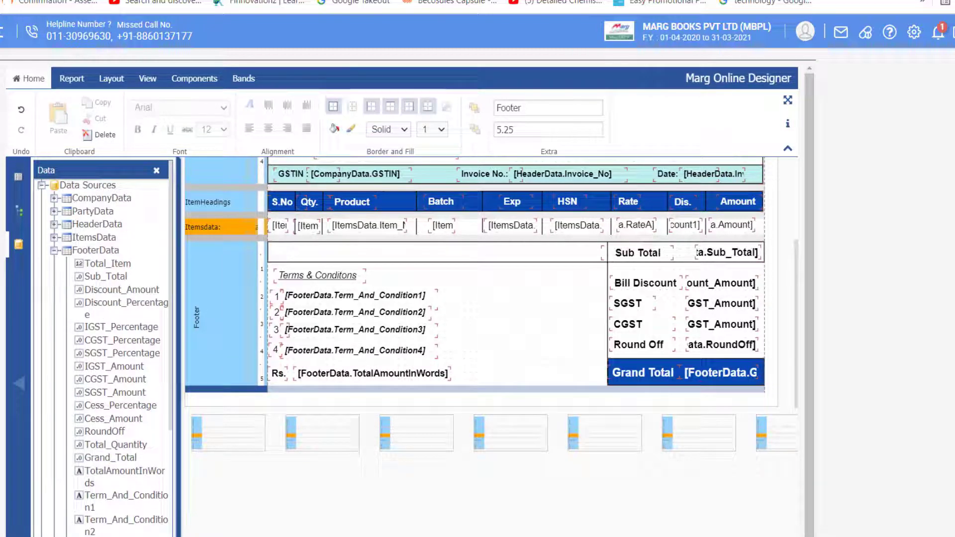
{"action": "left_click", "coordinate": [71, 78]}
{"action": "left_click", "coordinate": [36, 115]}
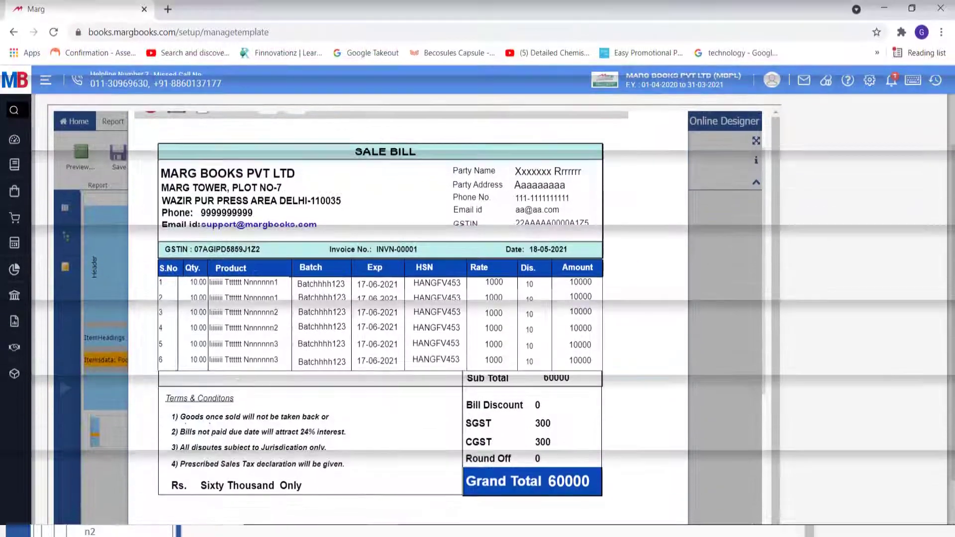